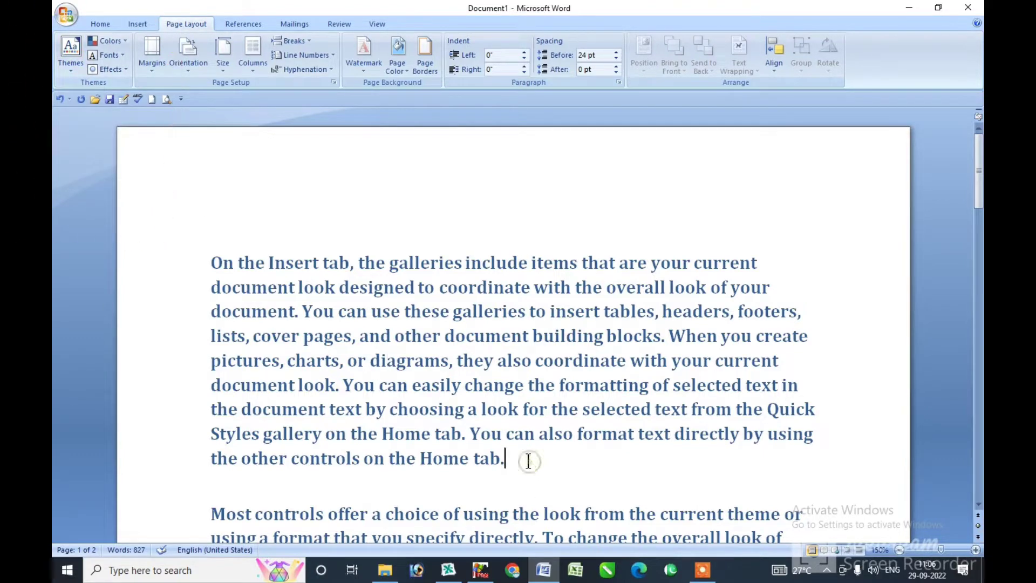
Step: Apply the Normal style to all of the document text
{"action": "key", "text": "ctrl+a"}
{"action": "left_click", "coordinate": [96, 25]}
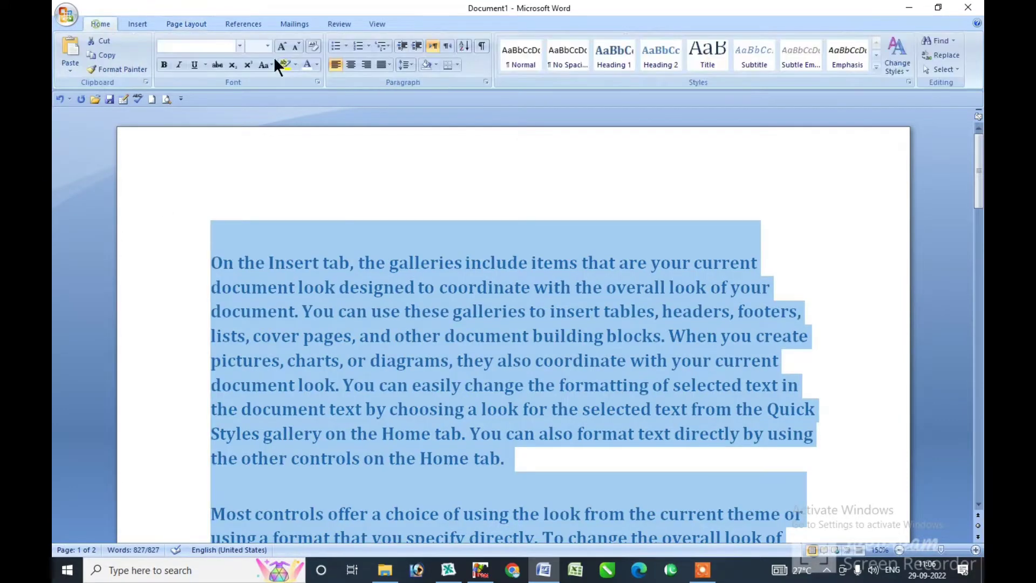
{"action": "left_click", "coordinate": [523, 56]}
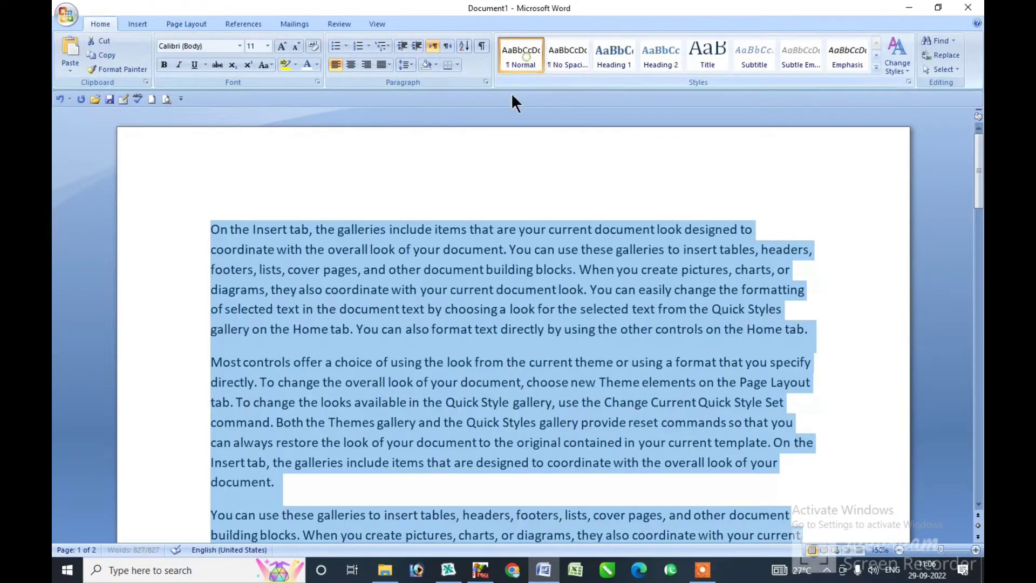
{"action": "left_click", "coordinate": [395, 329]}
Step: Select the first two paragraphs and bring up the Page Layout Themes gallery
{"action": "left_click_drag", "start_coordinate": [305, 482], "coordinate": [211, 229]}
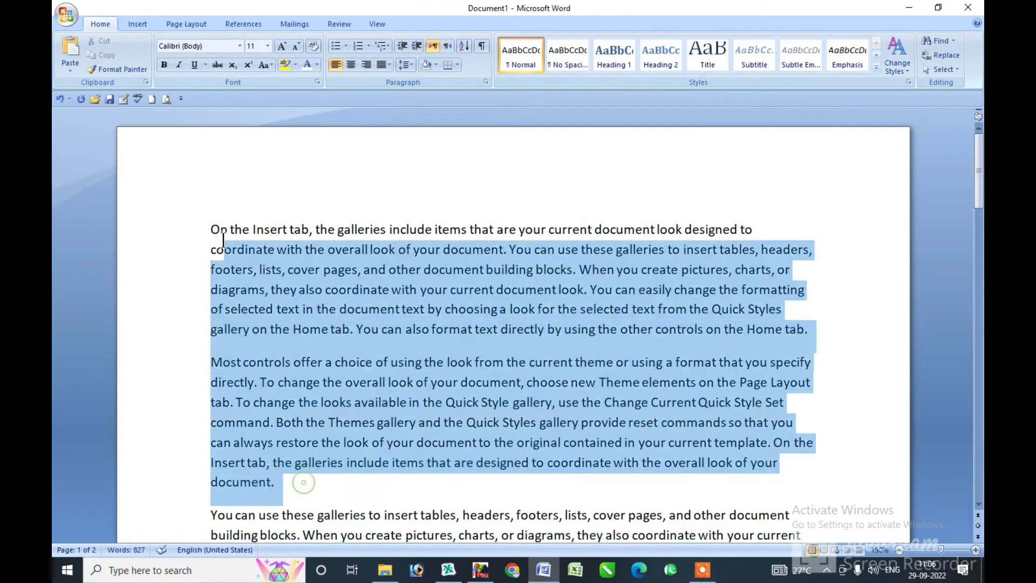
{"action": "left_click", "coordinate": [183, 23]}
{"action": "left_click", "coordinate": [71, 67]}
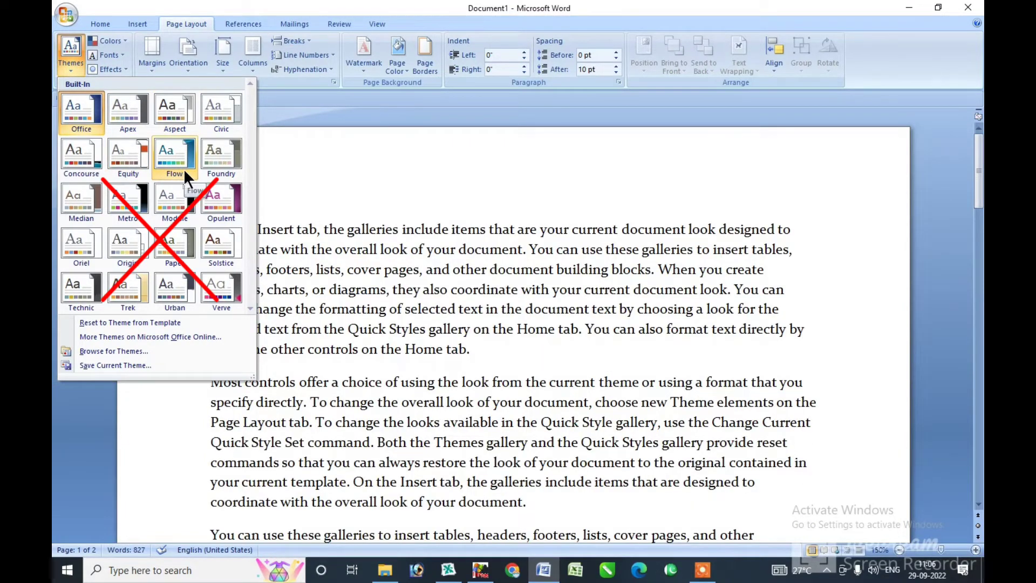
Step: Format the selected opening paragraphs as Heading 1
{"action": "left_click", "coordinate": [100, 23]}
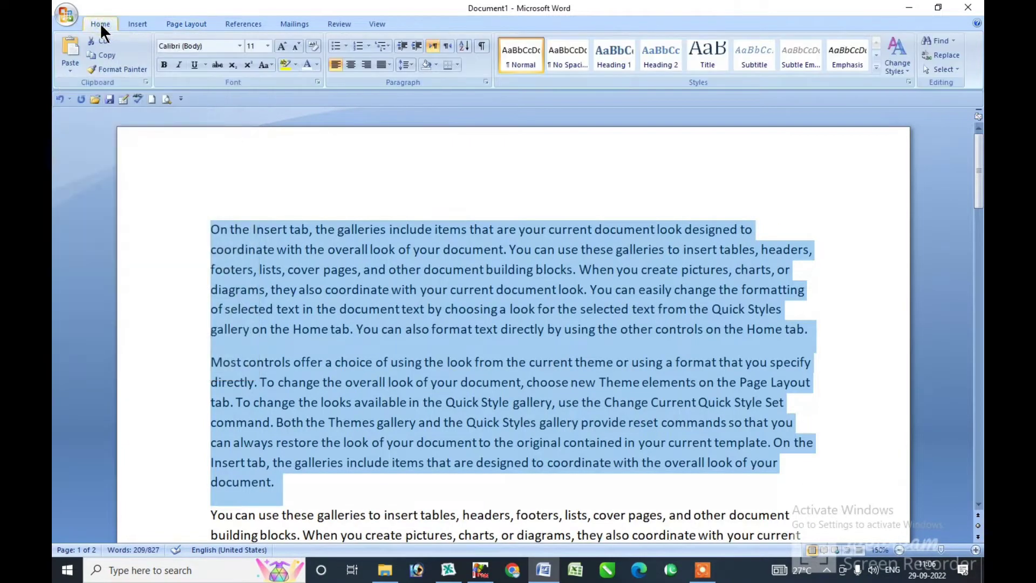
{"action": "left_click", "coordinate": [608, 60]}
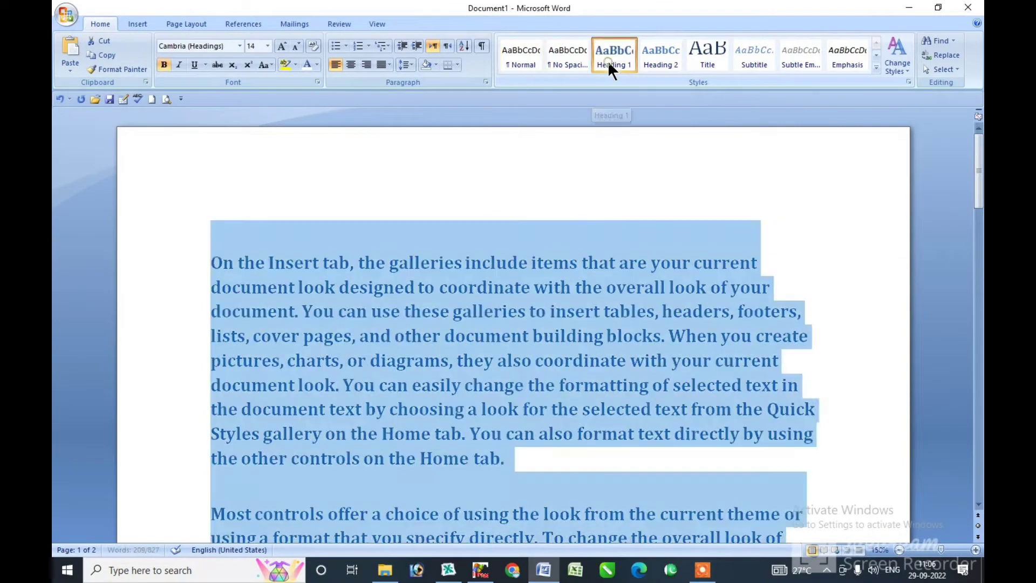
{"action": "left_click", "coordinate": [69, 70]}
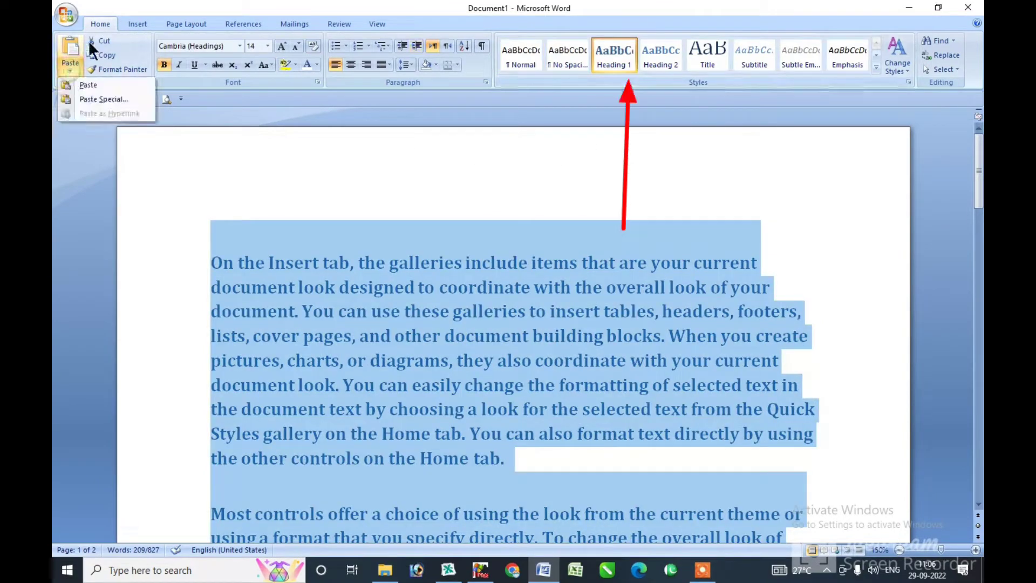
Step: Apply the Apex theme to the document and show the theme Colors list
{"action": "left_click", "coordinate": [178, 23]}
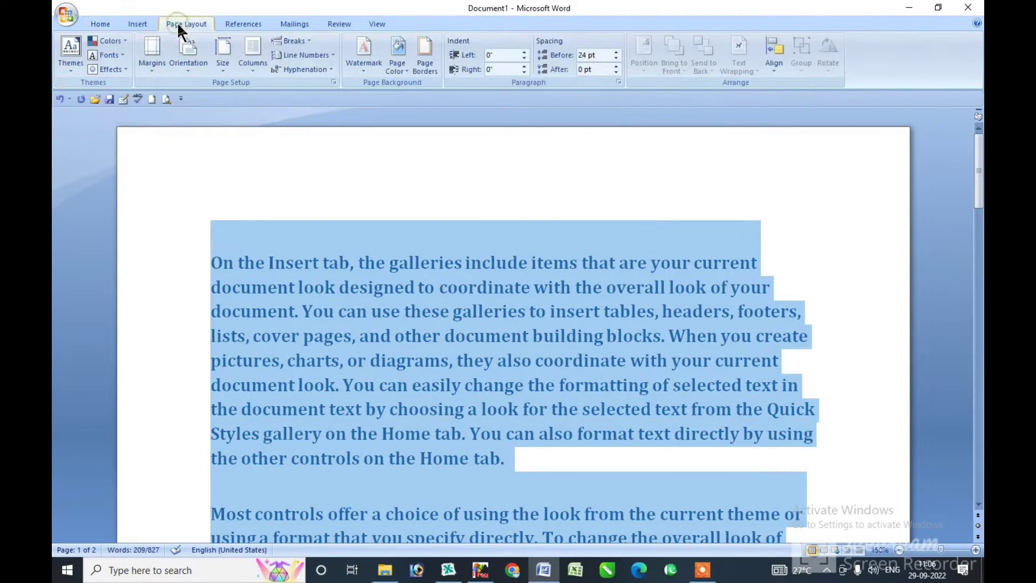
{"action": "left_click", "coordinate": [68, 70]}
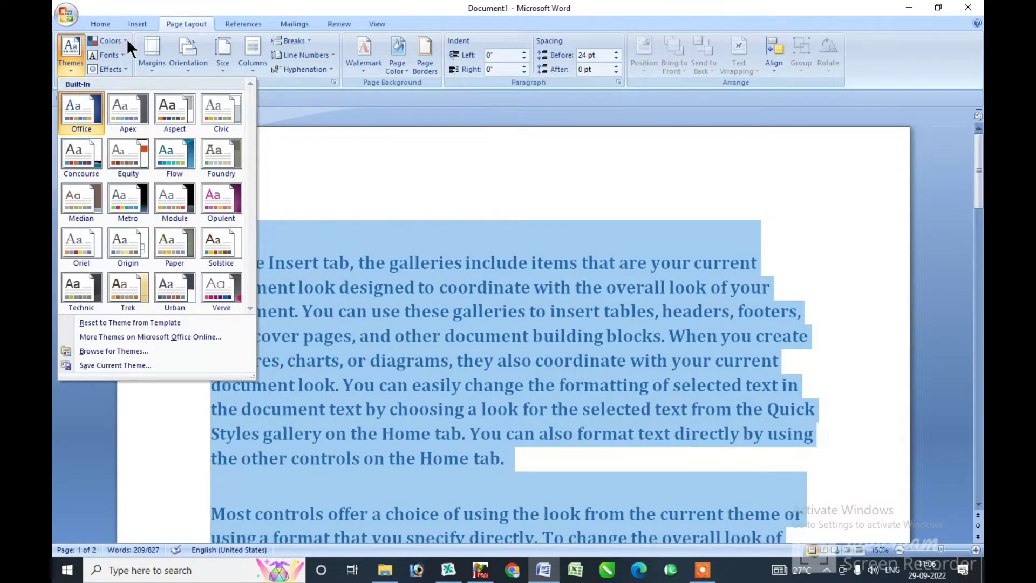
{"action": "left_click", "coordinate": [126, 118]}
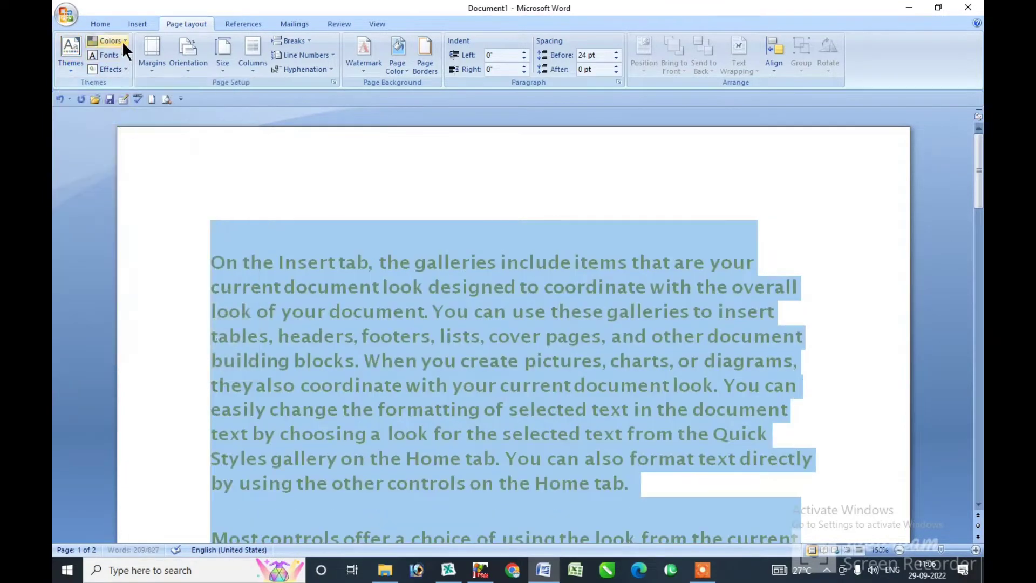
{"action": "left_click", "coordinate": [122, 41]}
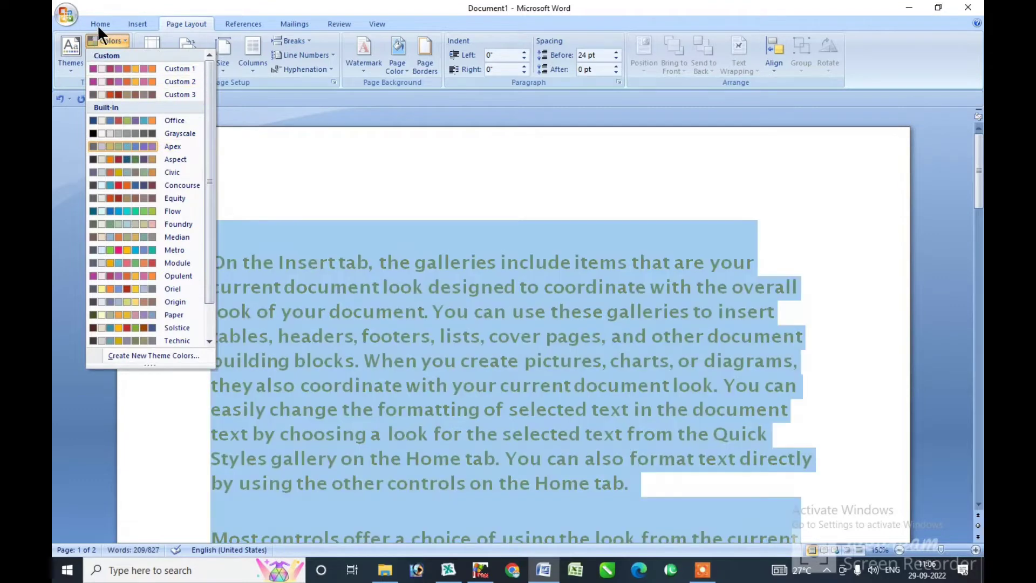
Step: Close the Colors list, browse Themes without applying one, and keep Heading 1 on the paragraphs
{"action": "left_click", "coordinate": [99, 24]}
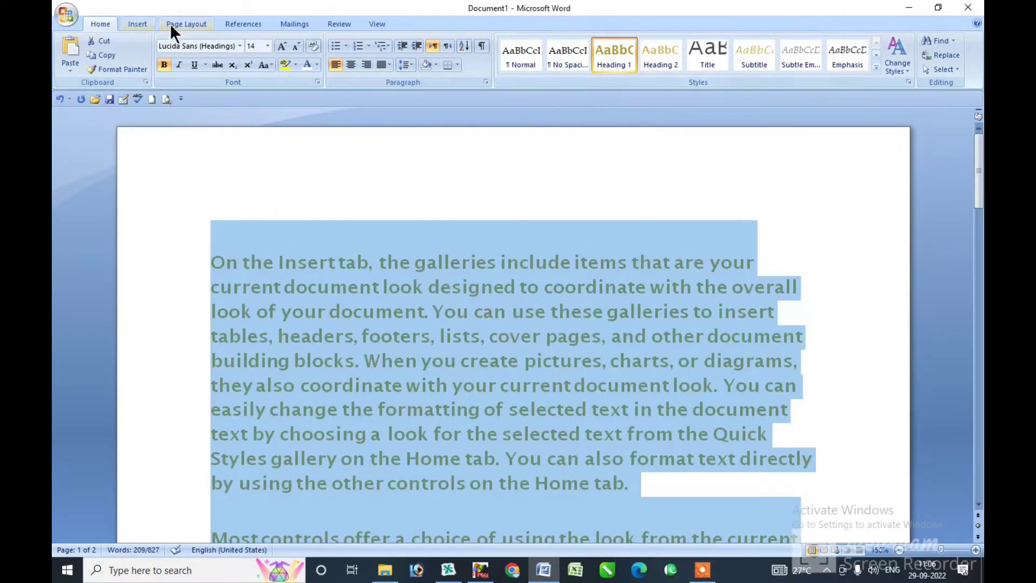
{"action": "left_click", "coordinate": [178, 24]}
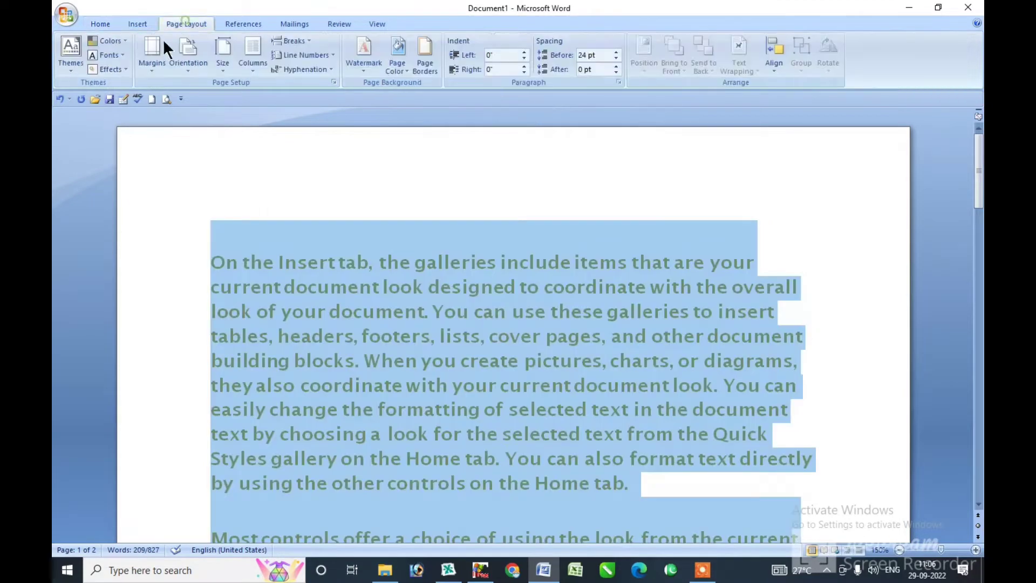
{"action": "left_click", "coordinate": [76, 70]}
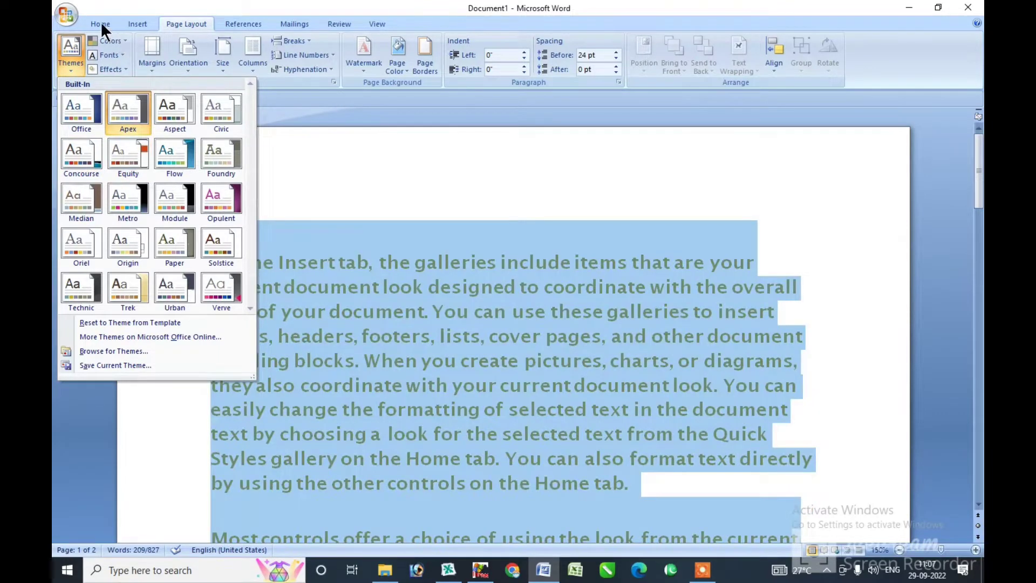
{"action": "left_click", "coordinate": [100, 24]}
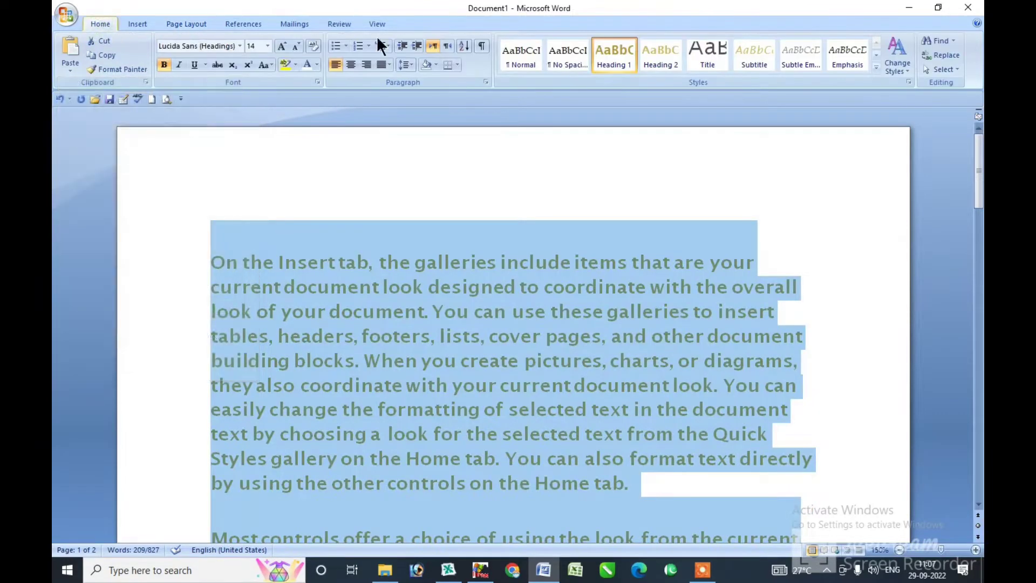
{"action": "left_click", "coordinate": [620, 64]}
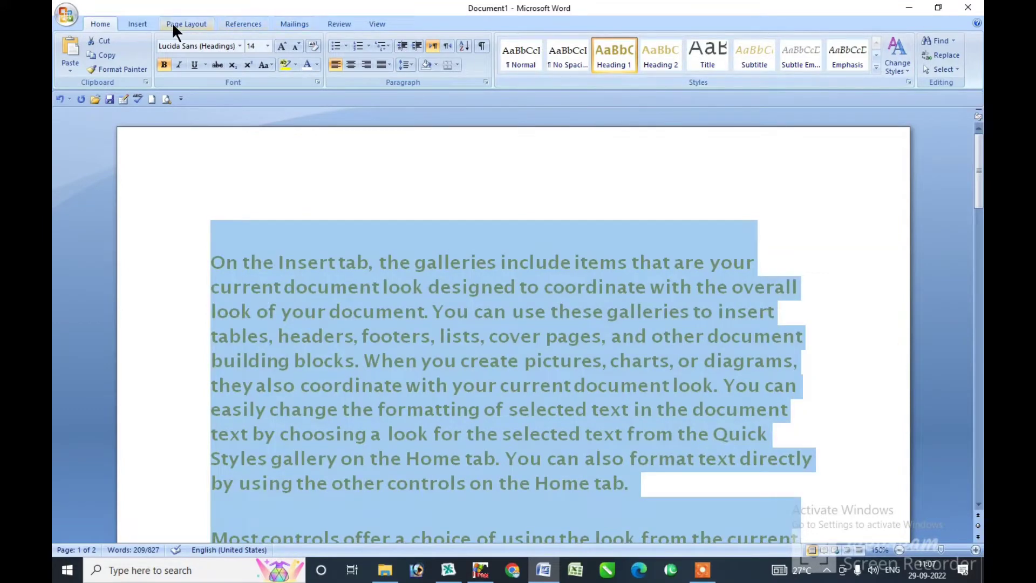
Step: Browse Themes and Colors again without changes, then show the theme Fonts list
{"action": "left_click", "coordinate": [182, 23]}
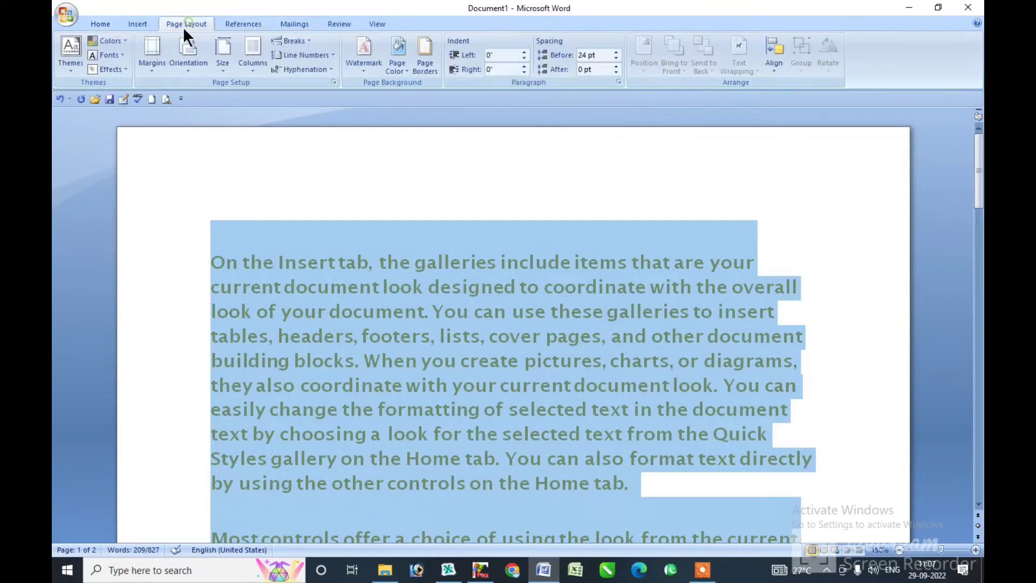
{"action": "left_click", "coordinate": [66, 76]}
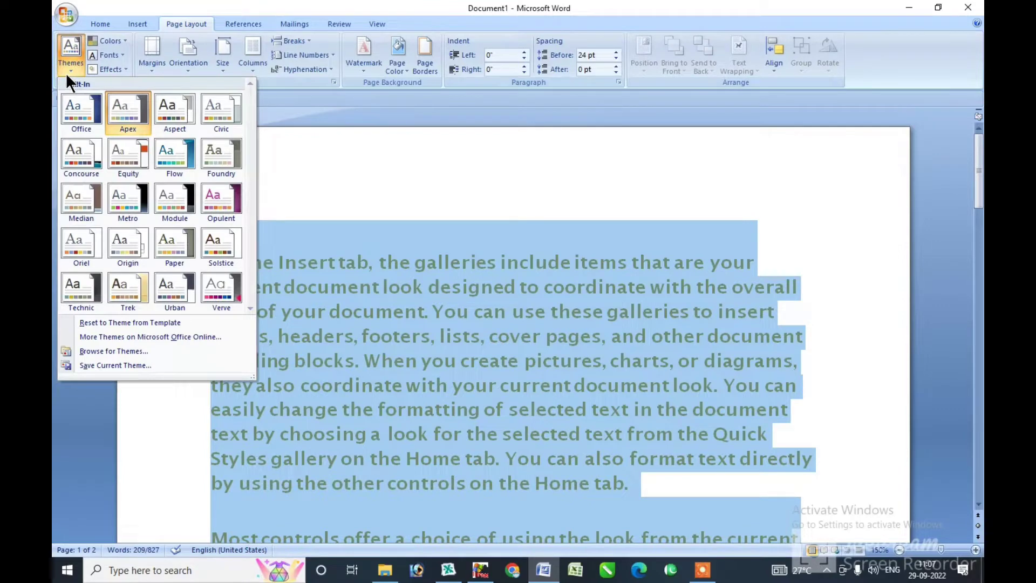
{"action": "left_click", "coordinate": [125, 39]}
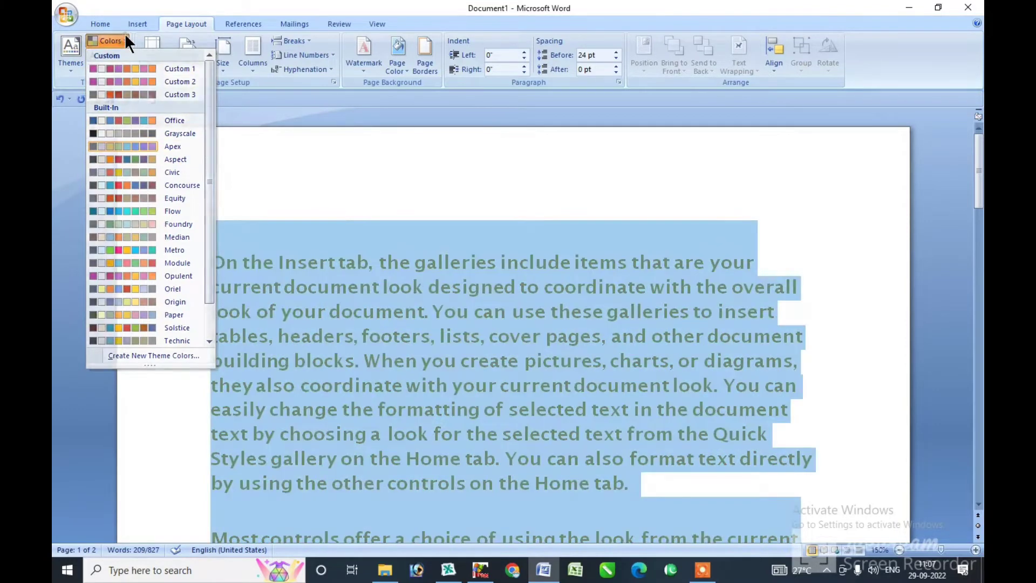
{"action": "left_click", "coordinate": [124, 37]}
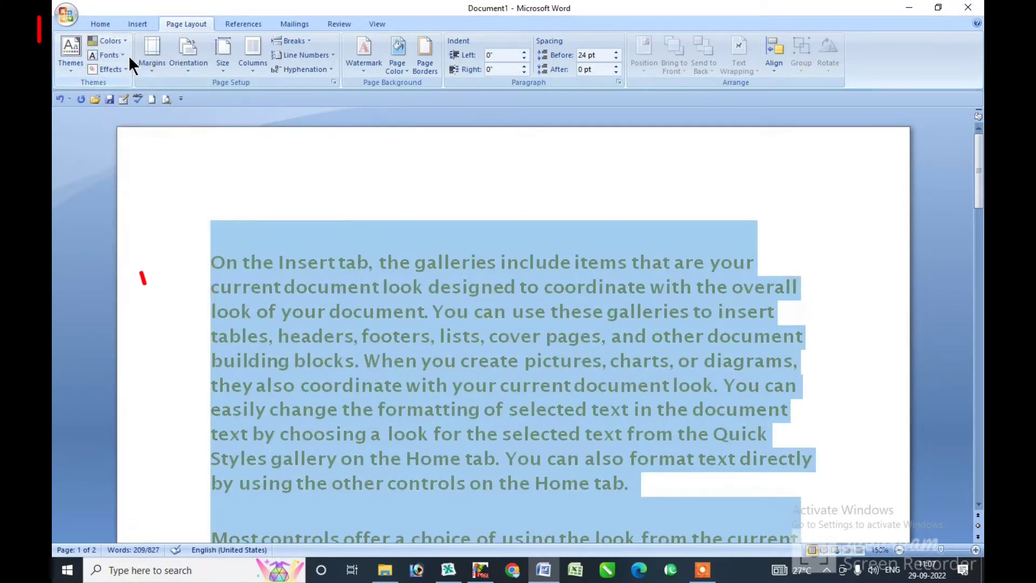
{"action": "left_click", "coordinate": [119, 56]}
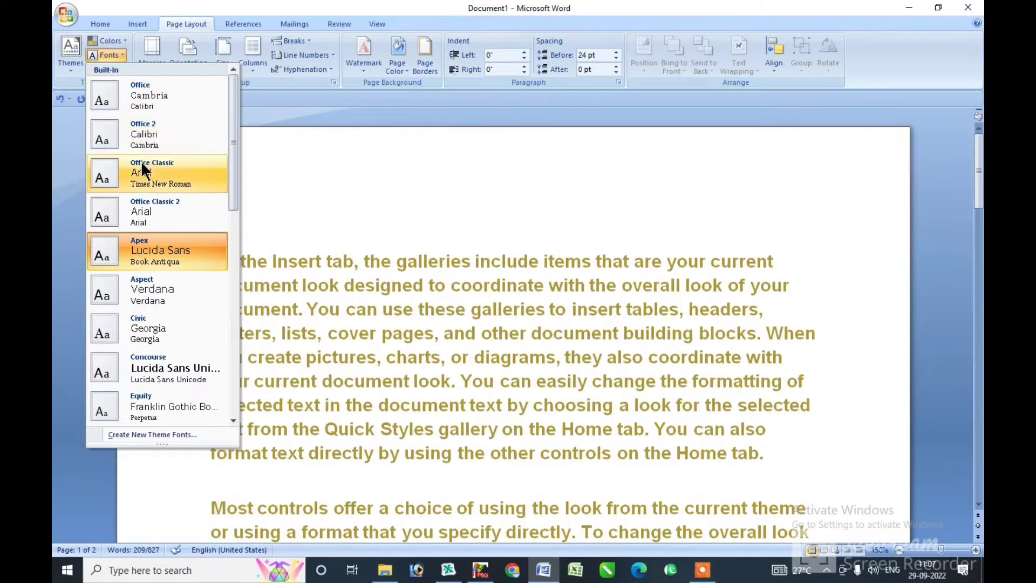
Step: Close the Theme Fonts list unchanged and show the Theme Effects gallery
{"action": "mouse_move", "coordinate": [233, 176]}
{"action": "left_mouse_down"}
{"action": "mouse_move", "coordinate": [236, 238]}
{"action": "mouse_move", "coordinate": [222, 170]}
{"action": "left_mouse_up"}
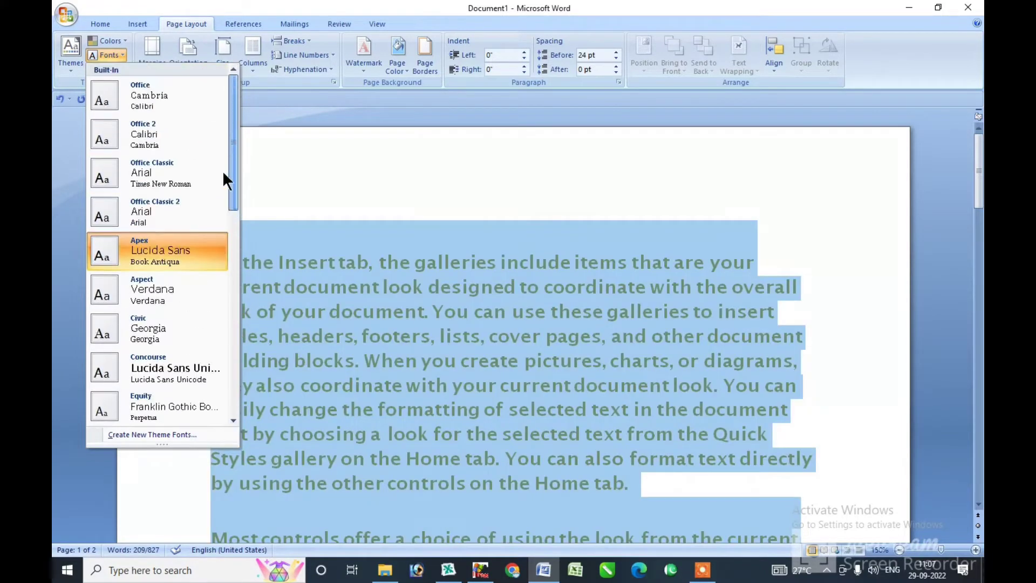
{"action": "left_click", "coordinate": [117, 26]}
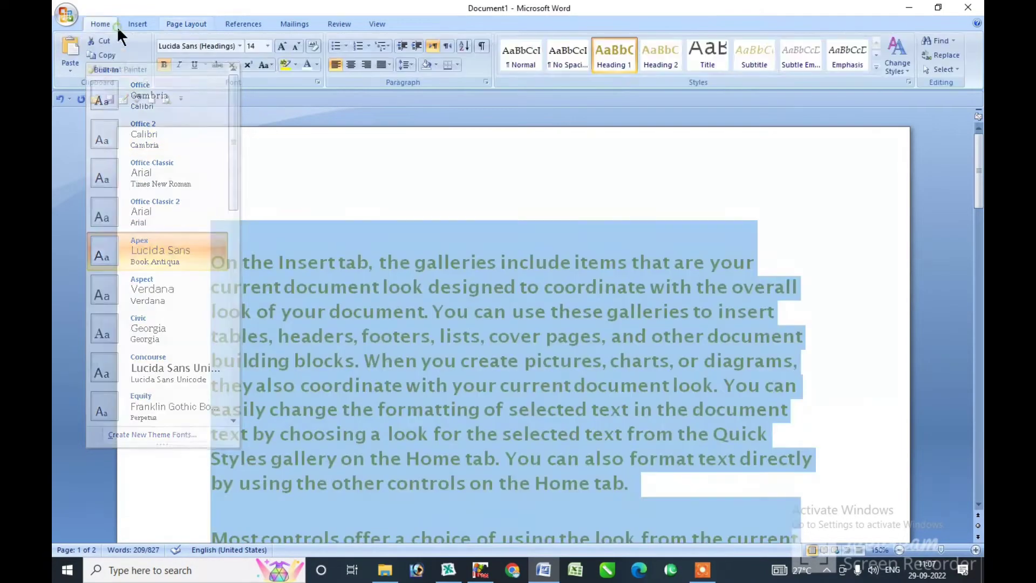
{"action": "left_click", "coordinate": [186, 22]}
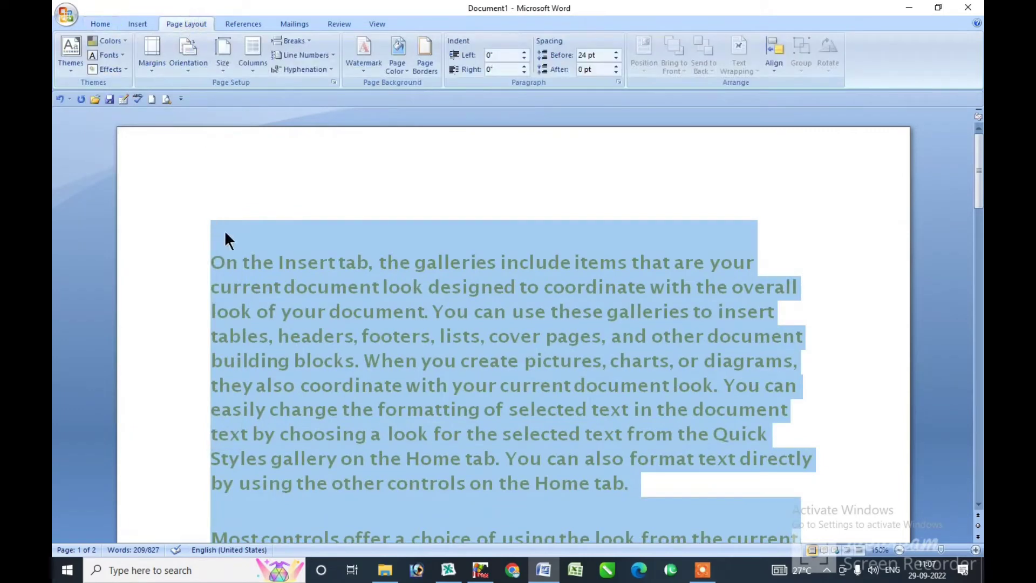
{"action": "left_click", "coordinate": [124, 71]}
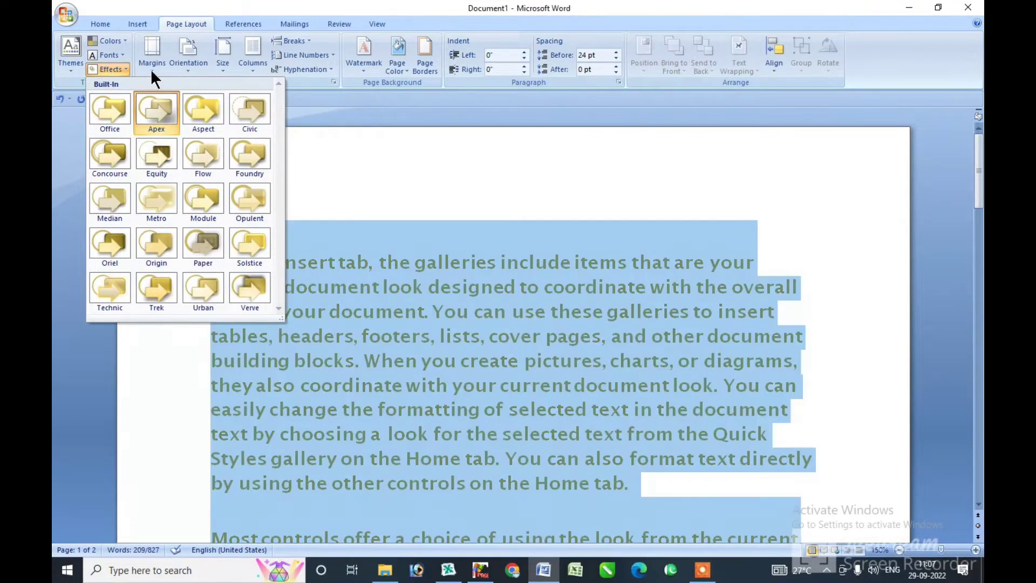
Step: Show the Margins presets, with Normal (1" all sides) current
{"action": "left_click", "coordinate": [150, 69]}
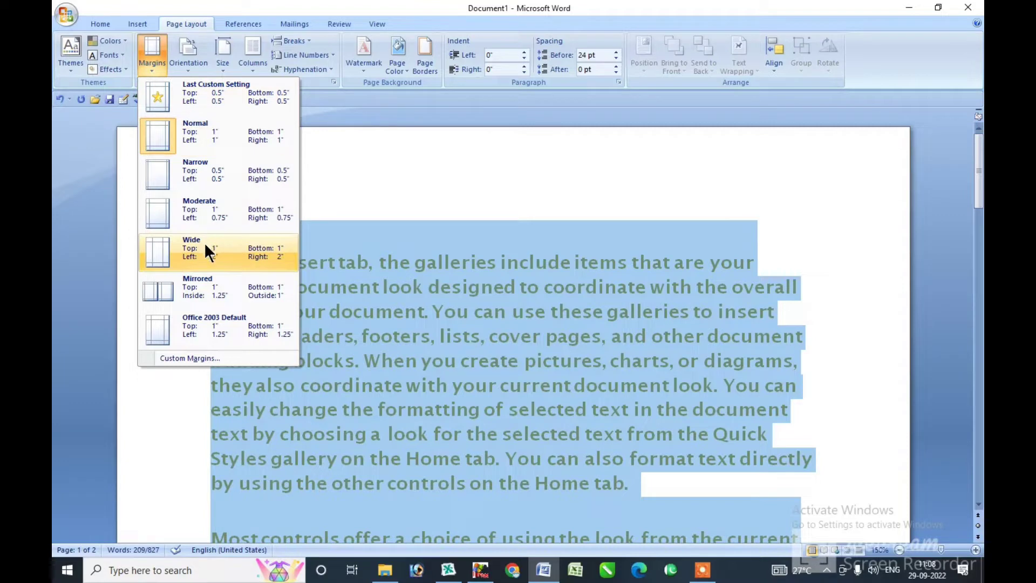
Step: Go to Custom Margins in Page Setup and check the 1-inch margin fields
{"action": "left_click", "coordinate": [189, 358]}
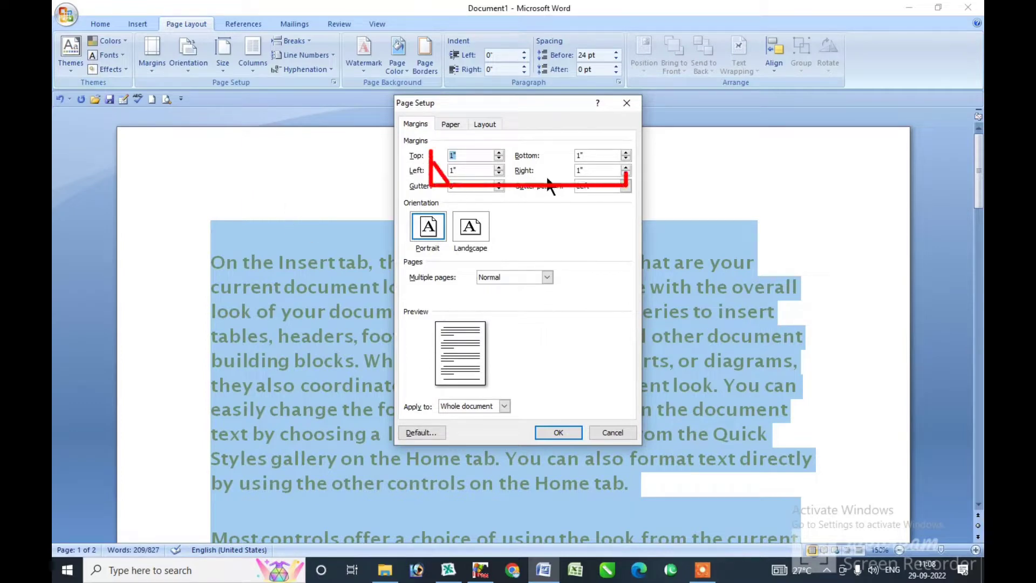
{"action": "key", "text": "Tab"}
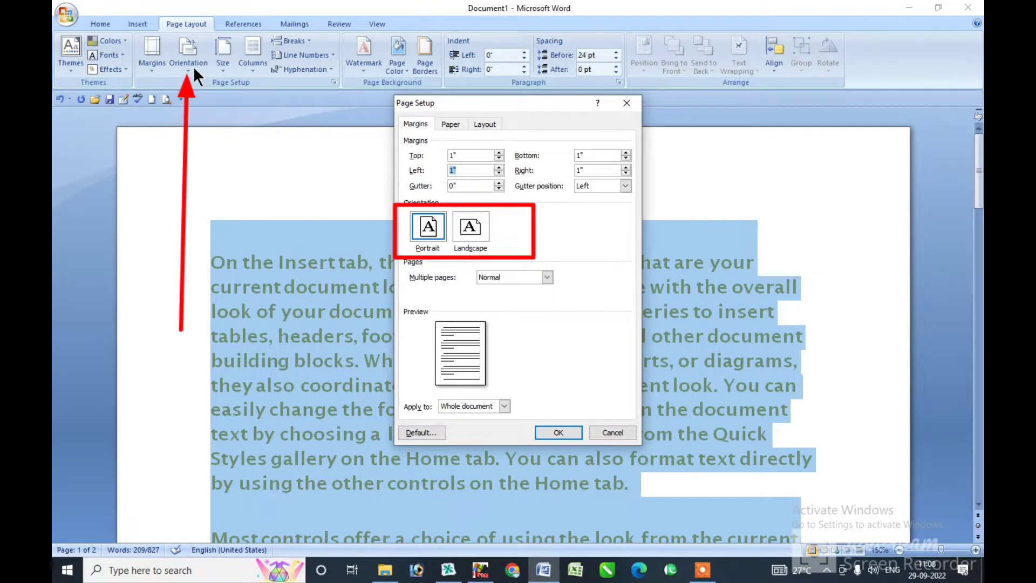
Step: Confirm Page Setup unchanged and zoom out to show two pages side by side
{"action": "left_click", "coordinate": [626, 102]}
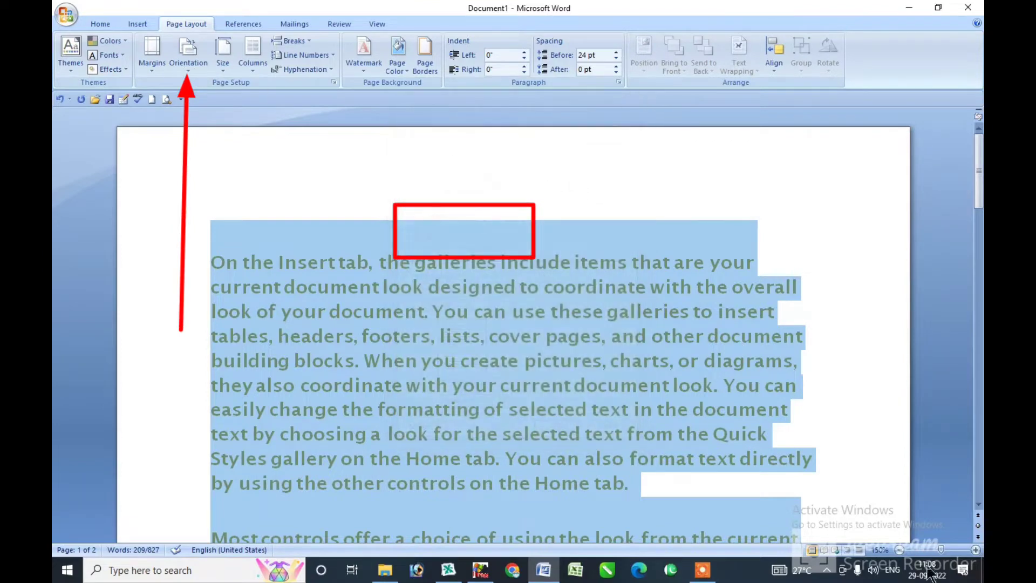
{"action": "left_click", "coordinate": [899, 550]}
{"action": "left_click", "coordinate": [899, 550]}
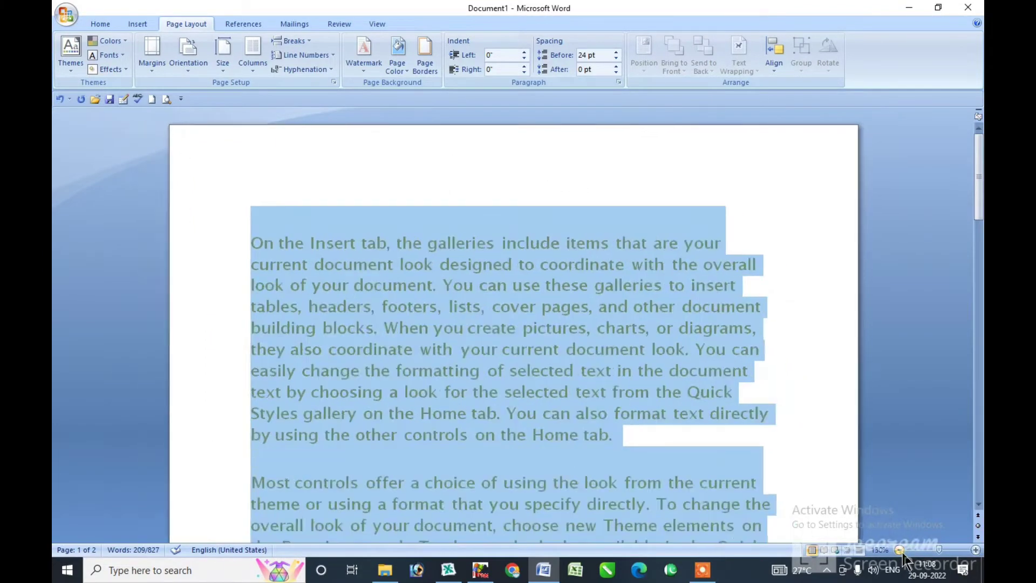
{"action": "left_click", "coordinate": [899, 549]}
{"action": "left_click", "coordinate": [900, 550]}
{"action": "left_click", "coordinate": [899, 549]}
{"action": "left_click", "coordinate": [899, 549]}
{"action": "left_click", "coordinate": [900, 550]}
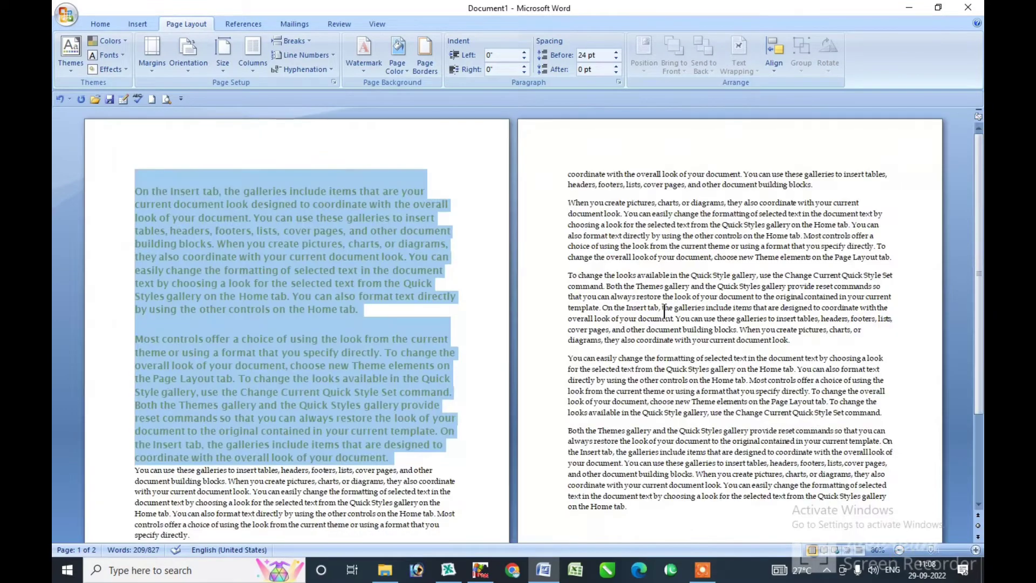
{"action": "left_click", "coordinate": [899, 550]}
{"action": "left_click", "coordinate": [899, 550]}
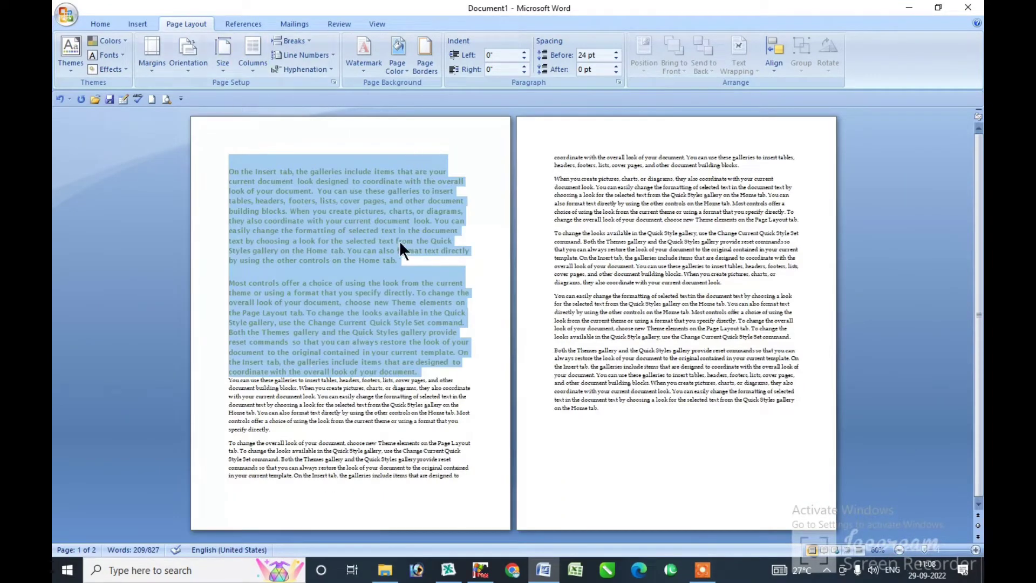
Step: Try landscape orientation, revert to portrait, and reopen Page Setup via Custom Margins
{"action": "left_click", "coordinate": [188, 69]}
{"action": "left_click", "coordinate": [213, 120]}
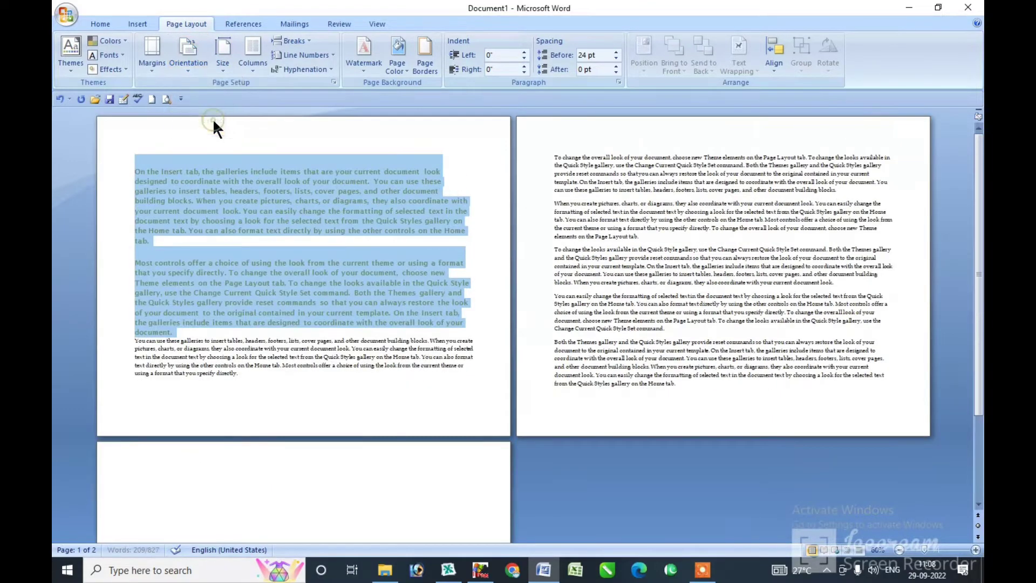
{"action": "left_click", "coordinate": [190, 68]}
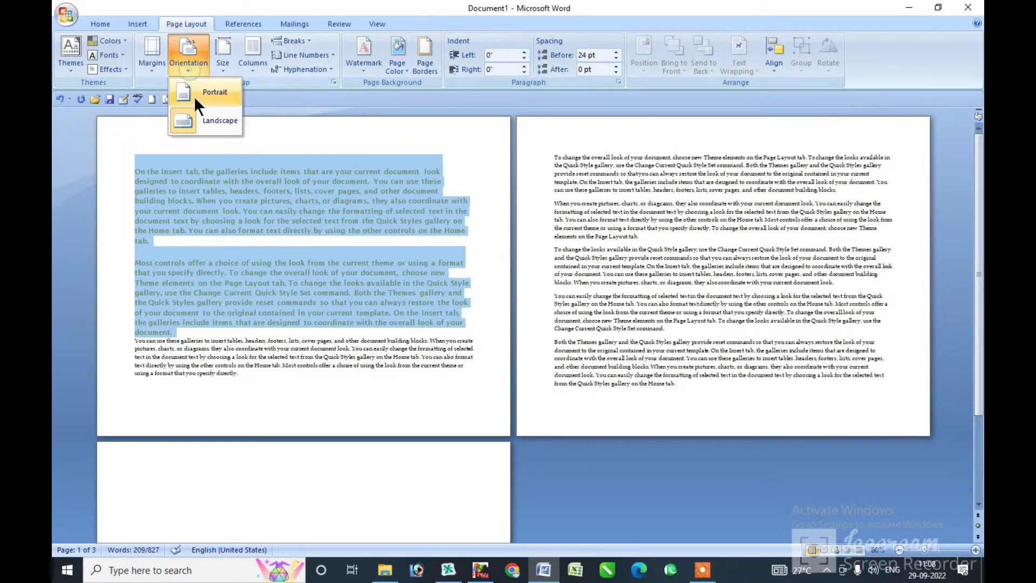
{"action": "left_click", "coordinate": [210, 88]}
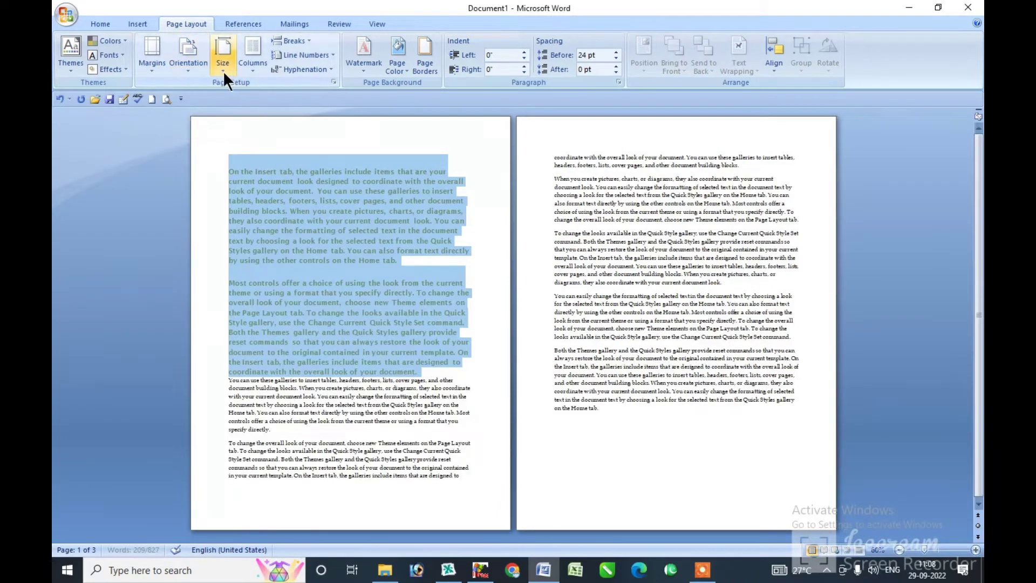
{"action": "left_click", "coordinate": [151, 64]}
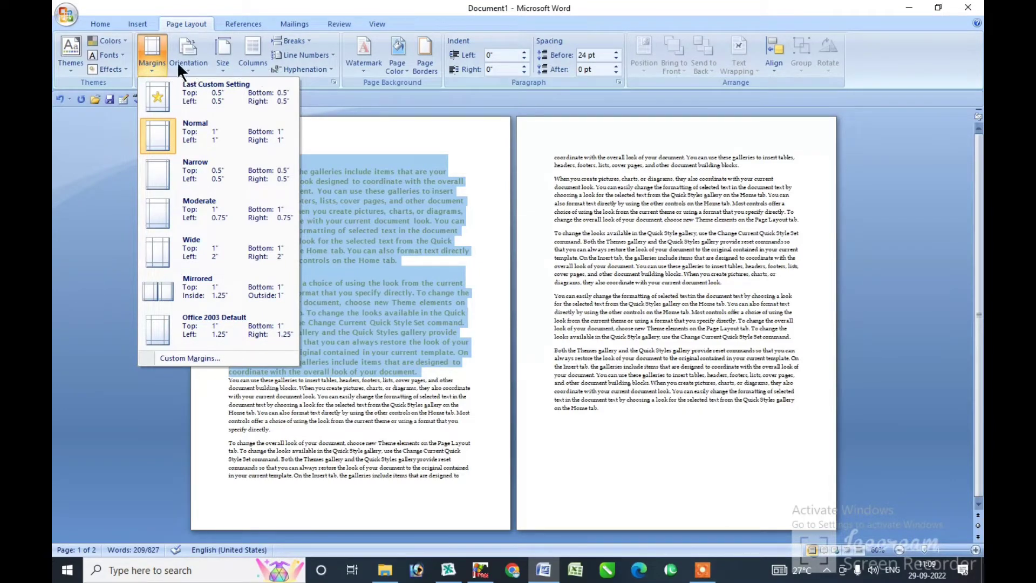
{"action": "left_click", "coordinate": [203, 363]}
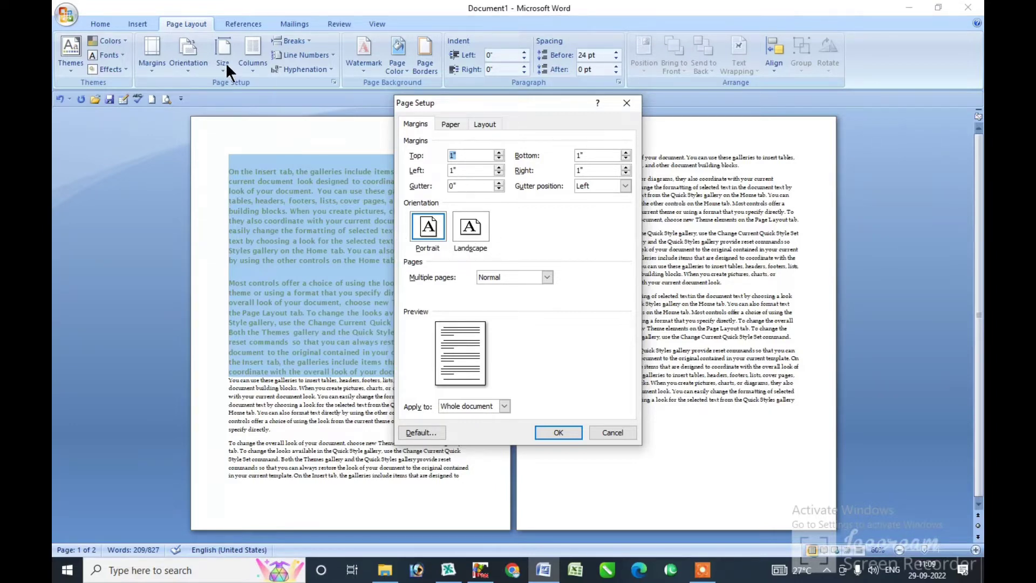
Step: Try A4 paper, revert to Letter (8.5" x 11"), then view the Layout settings
{"action": "left_click", "coordinate": [458, 124]}
{"action": "left_click", "coordinate": [501, 157]}
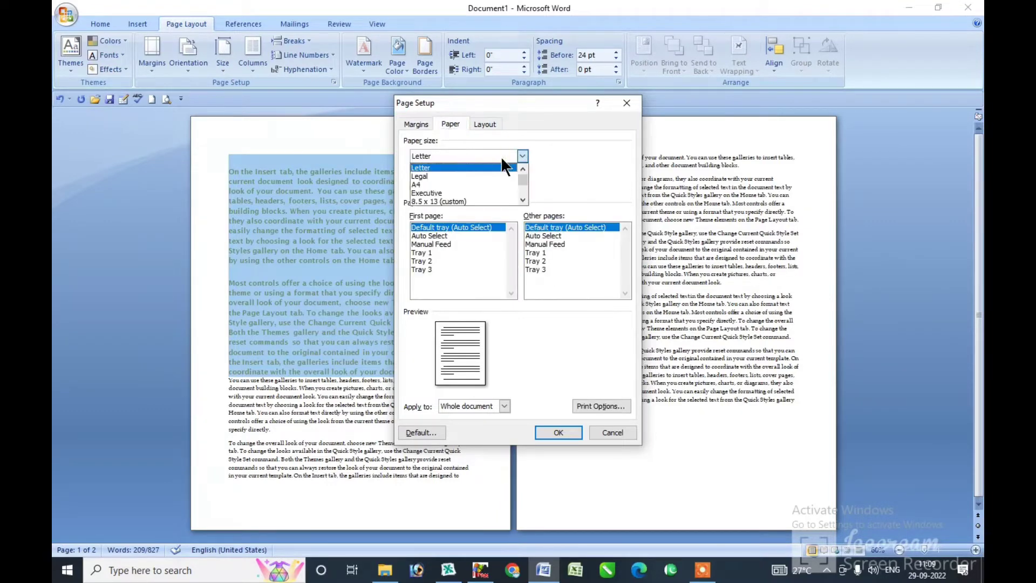
{"action": "left_click", "coordinate": [446, 184]}
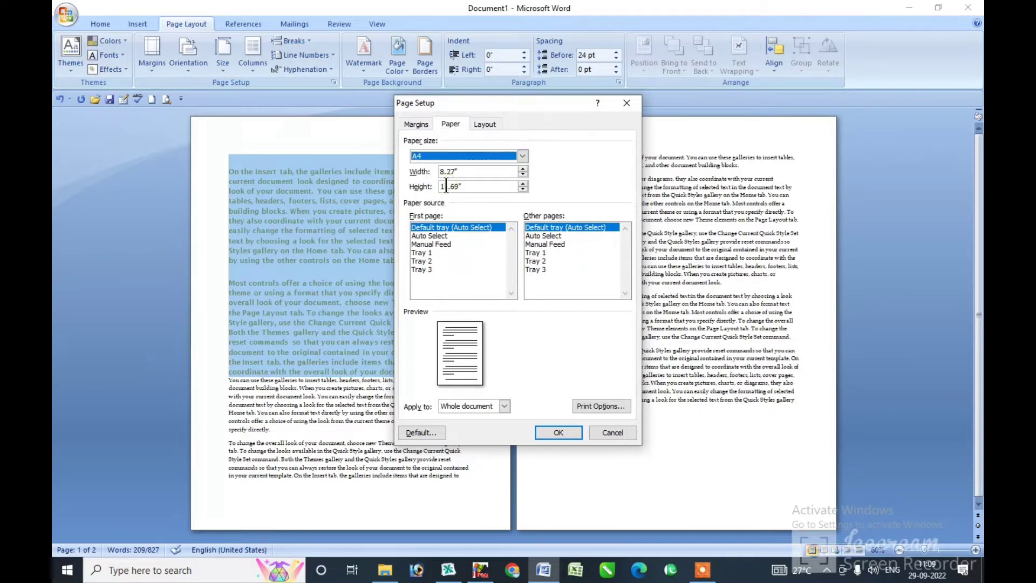
{"action": "left_click", "coordinate": [482, 157]}
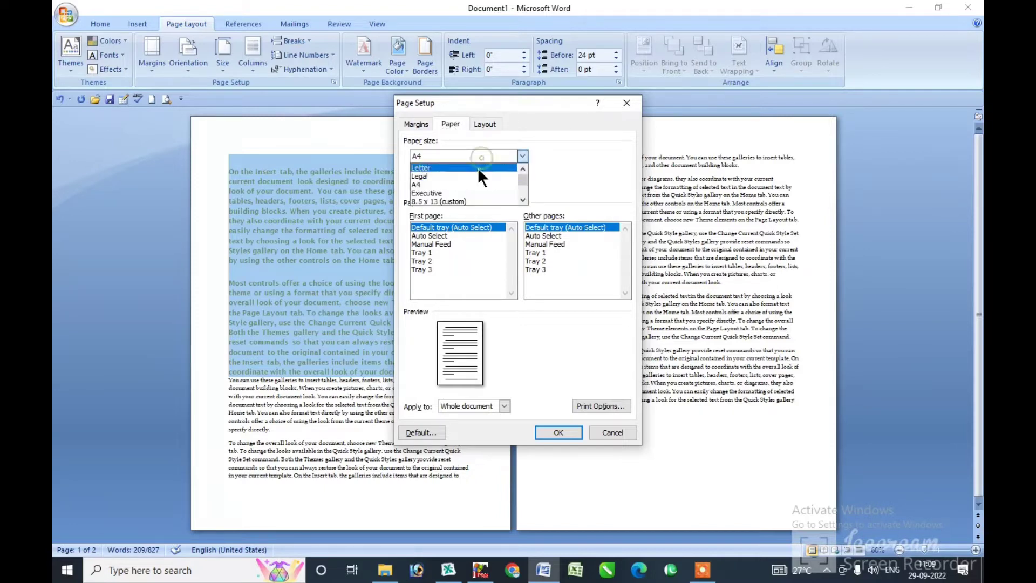
{"action": "left_click", "coordinate": [432, 166]}
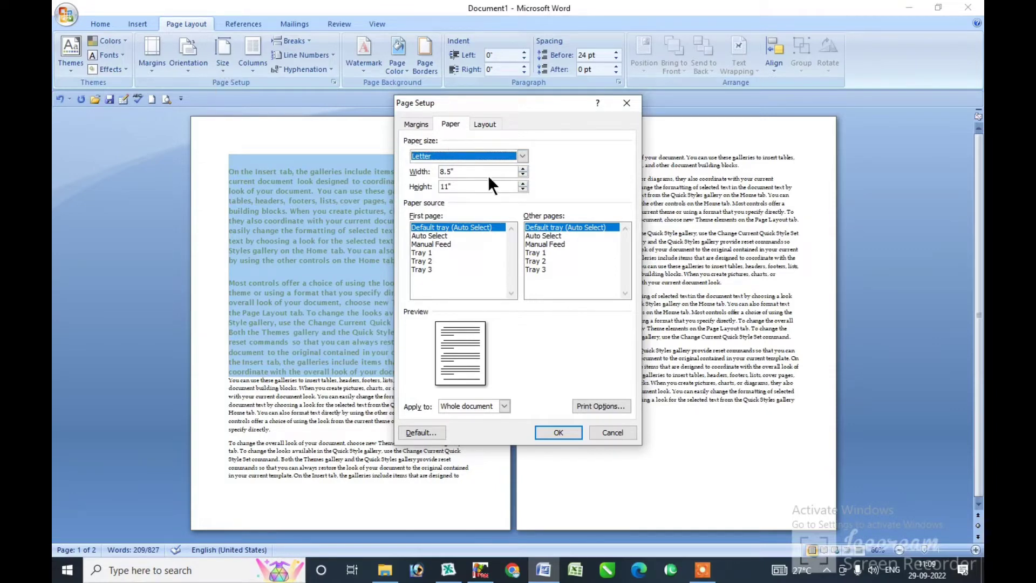
{"action": "left_click", "coordinate": [485, 125]}
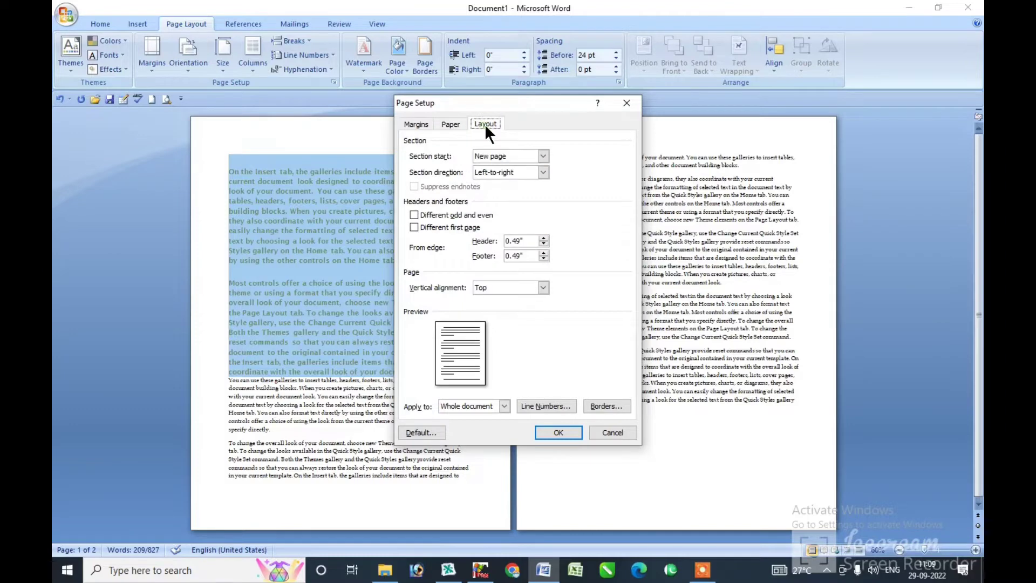
Step: Check the footer distance and keep vertical alignment at Top
{"action": "left_click", "coordinate": [509, 256]}
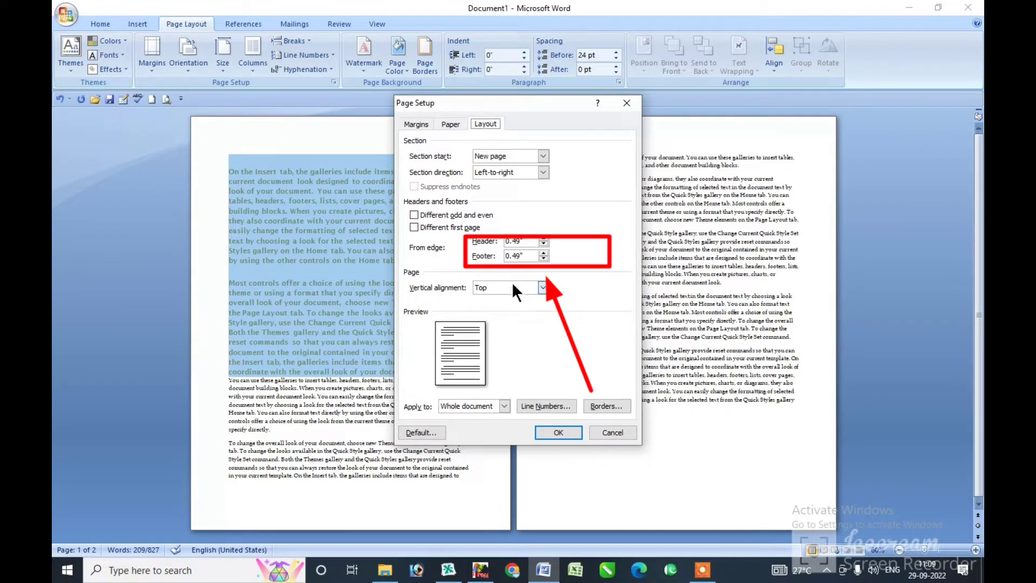
{"action": "left_click", "coordinate": [529, 286]}
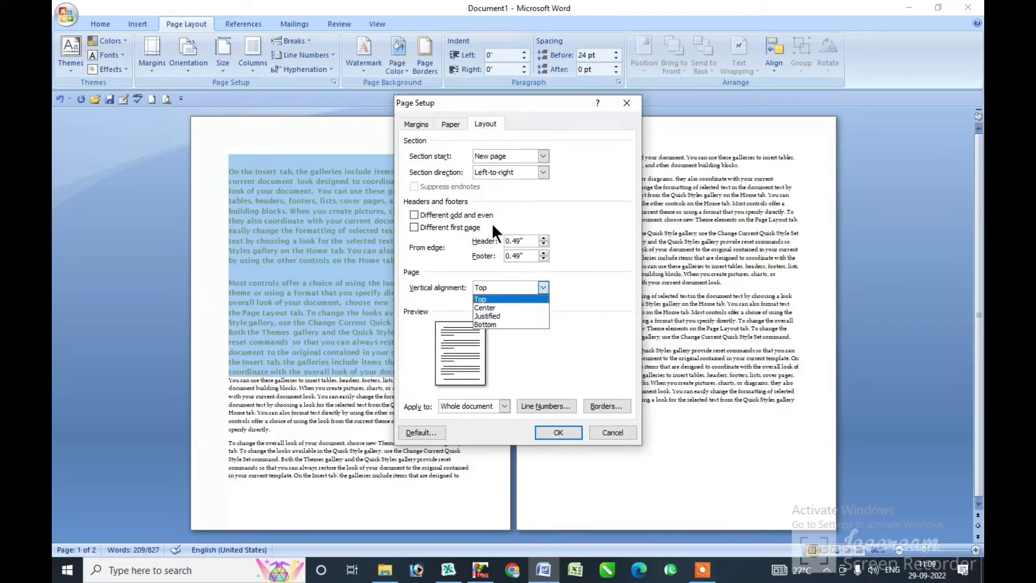
{"action": "left_click", "coordinate": [597, 239]}
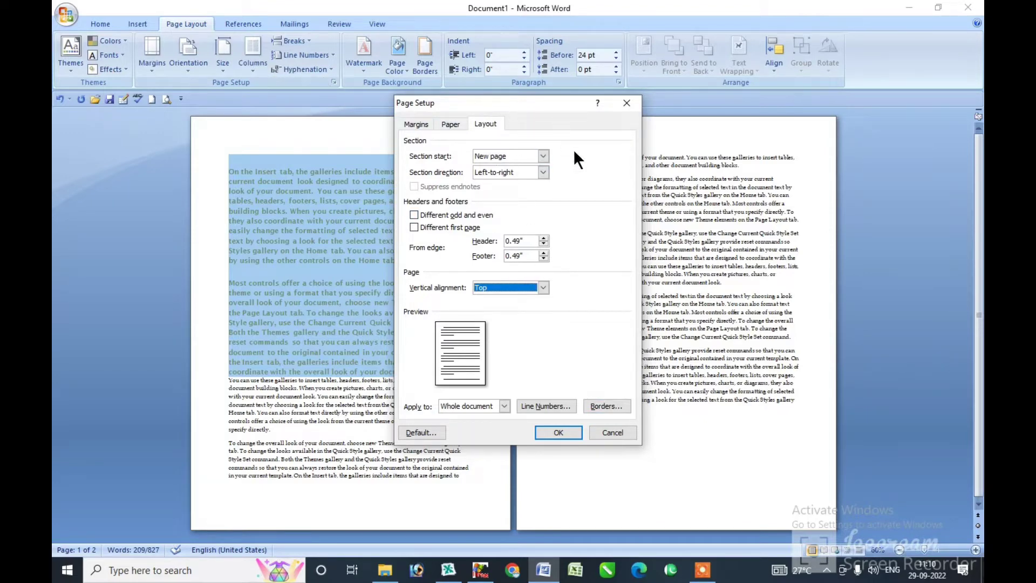
Step: Keep Multiple pages at Normal, close Page Setup without changes, and zoom back in
{"action": "left_click", "coordinate": [412, 123]}
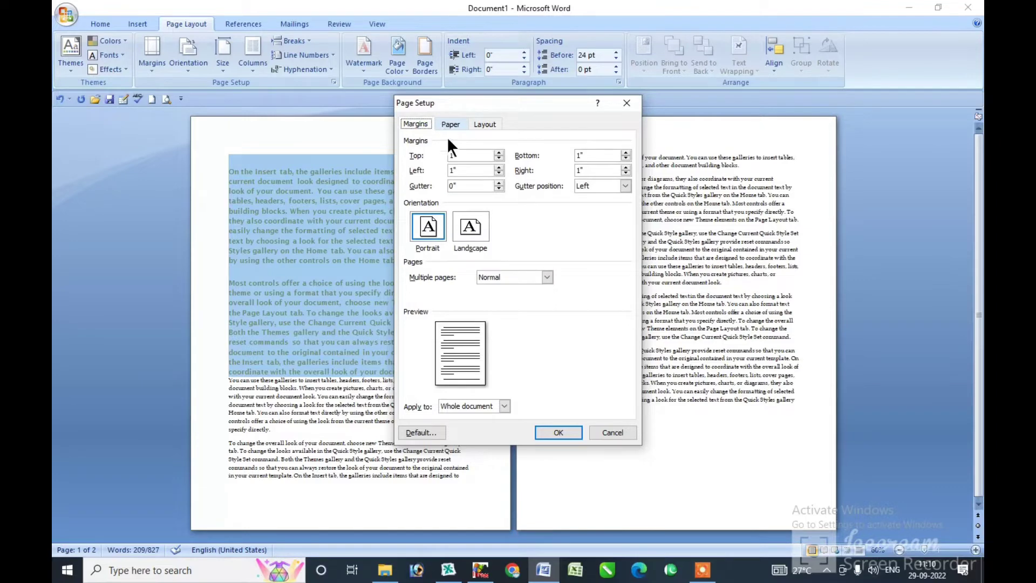
{"action": "left_click", "coordinate": [546, 277]}
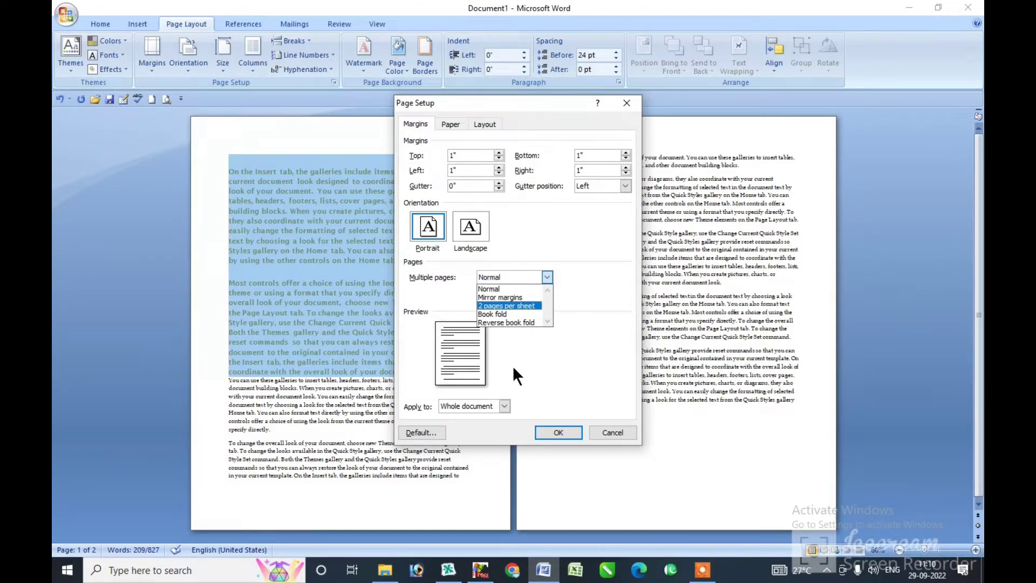
{"action": "left_click", "coordinate": [625, 108]}
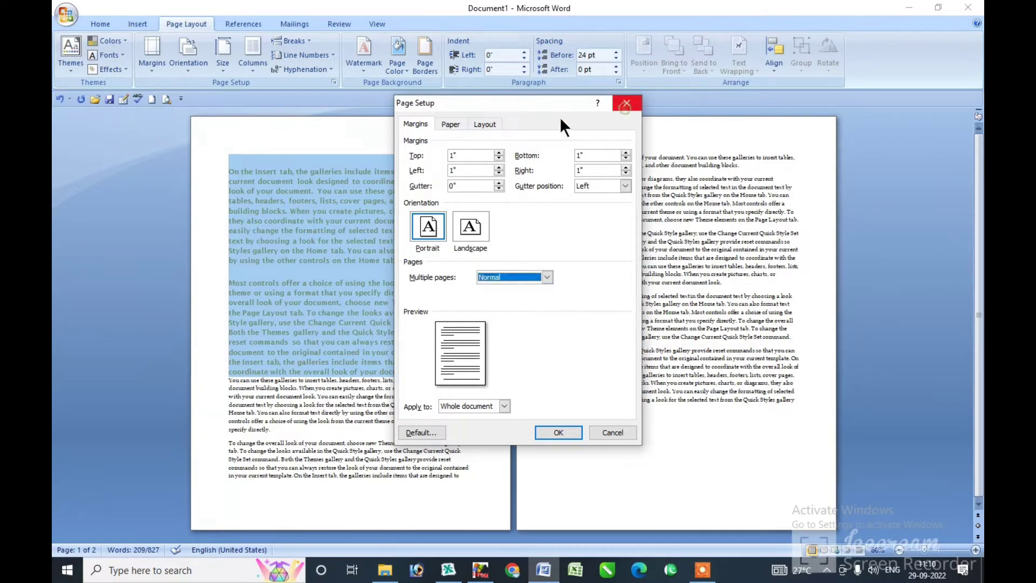
{"action": "left_click", "coordinate": [626, 110]}
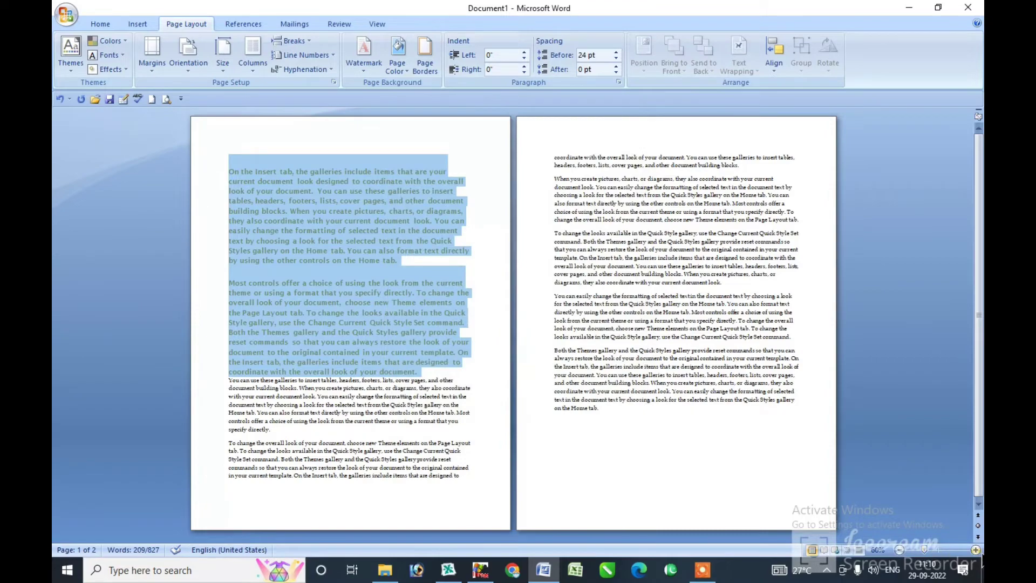
{"action": "left_click", "coordinate": [976, 549]}
Step: Zoom the page back to 100% and look over the Orientation and Size options
{"action": "left_click", "coordinate": [976, 549]}
{"action": "left_click", "coordinate": [975, 549]}
{"action": "left_click", "coordinate": [976, 550]}
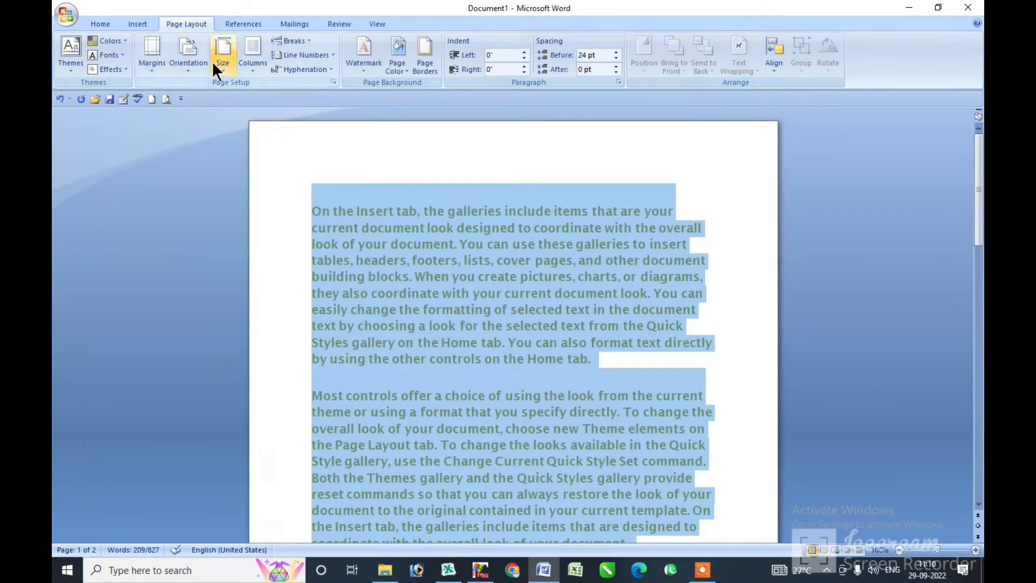
{"action": "left_click", "coordinate": [182, 70]}
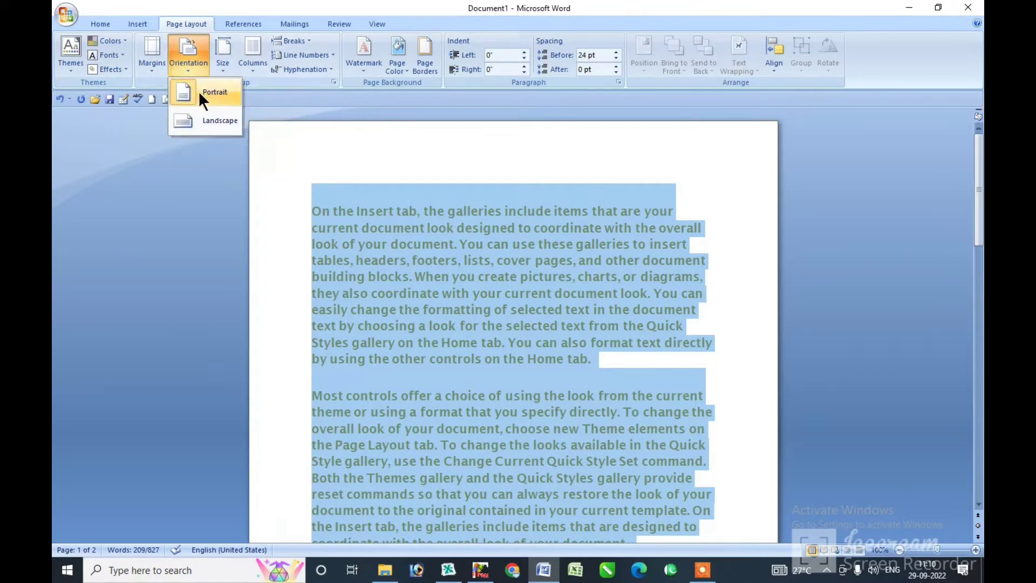
{"action": "left_click", "coordinate": [220, 67]}
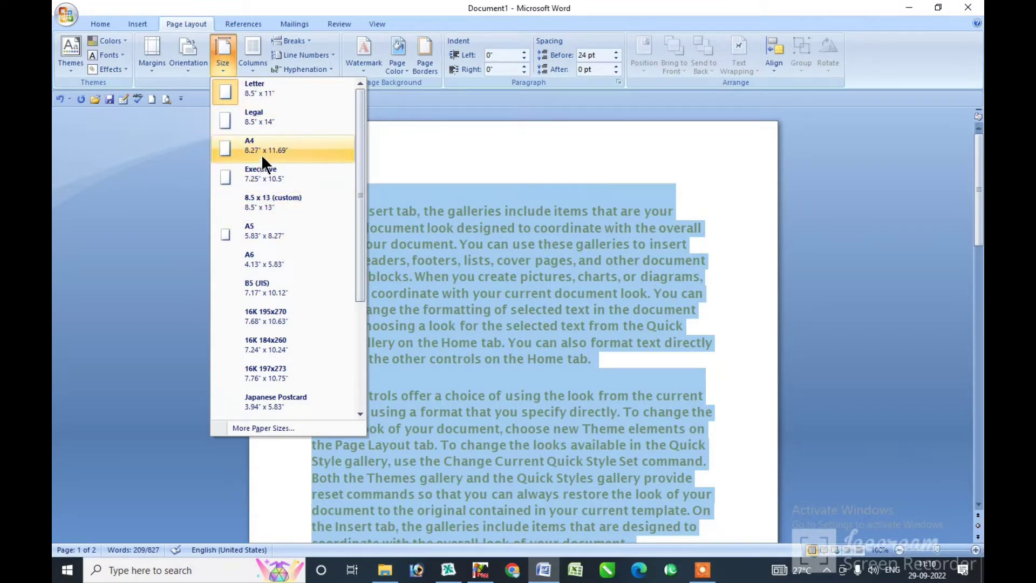
Step: Try two and then three columns, finally returning the text to one column
{"action": "left_click", "coordinate": [254, 75]}
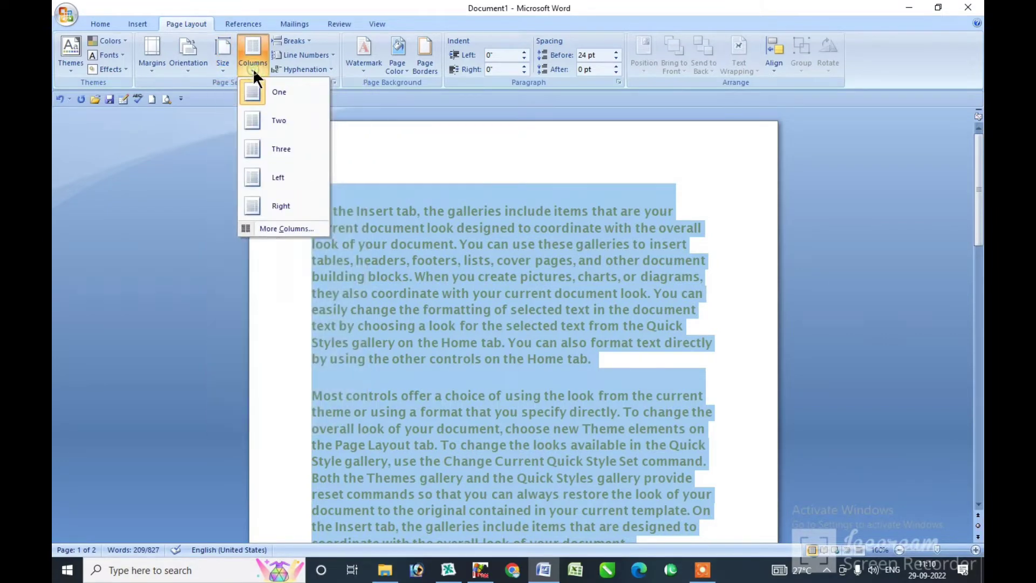
{"action": "left_click", "coordinate": [280, 120]}
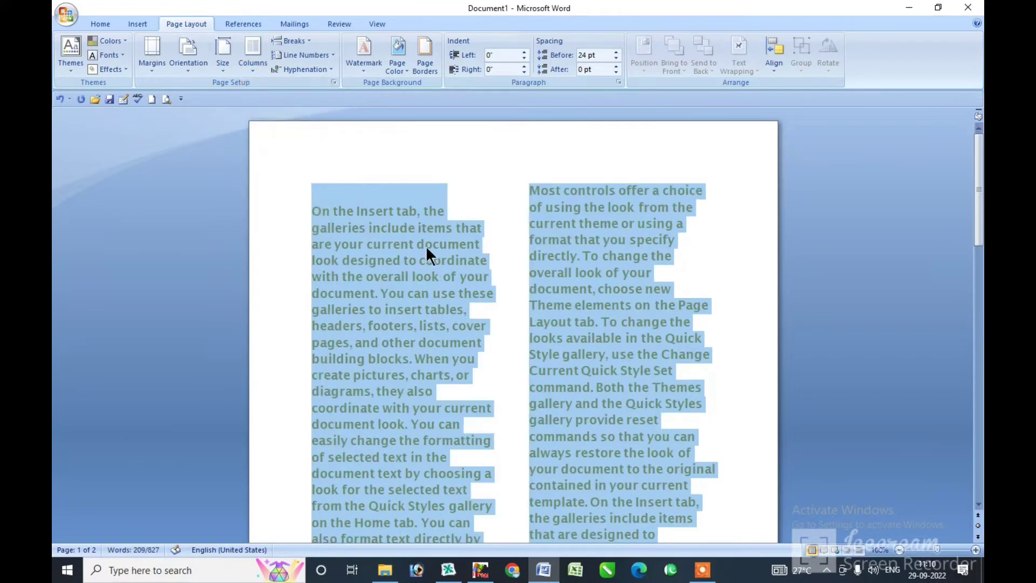
{"action": "left_click", "coordinate": [253, 63]}
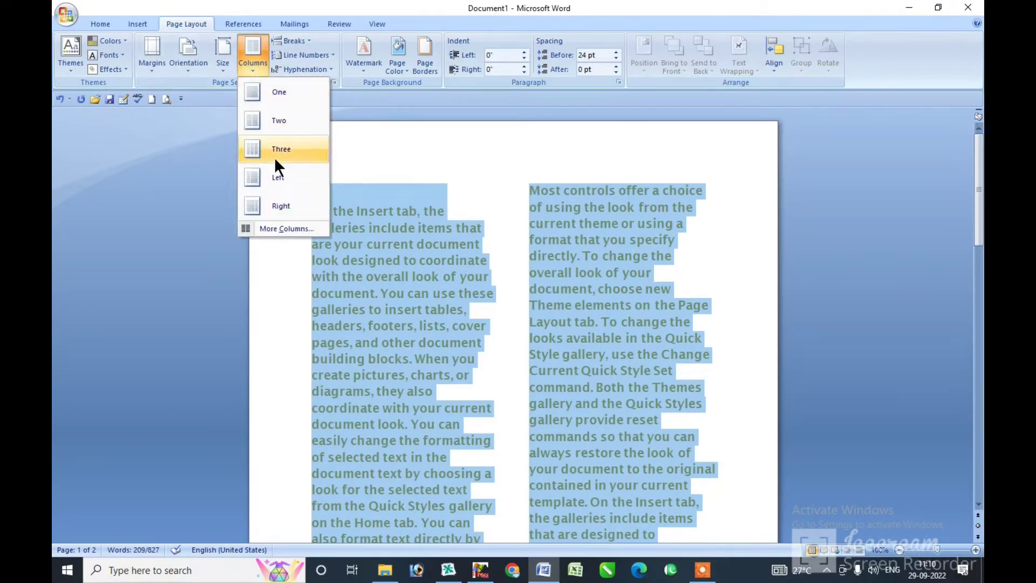
{"action": "key", "text": "Escape"}
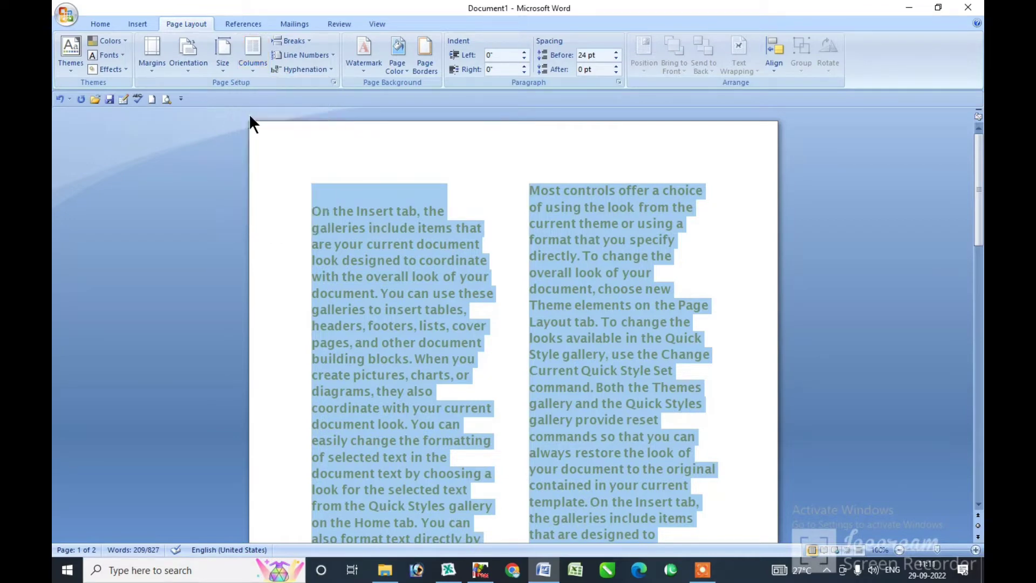
{"action": "left_click", "coordinate": [254, 73]}
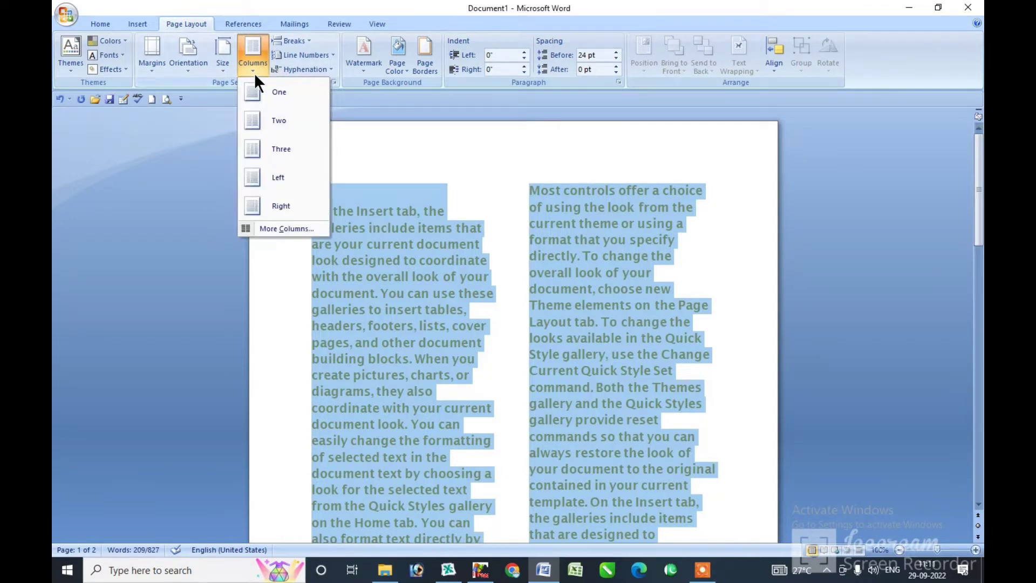
{"action": "left_click", "coordinate": [286, 157]}
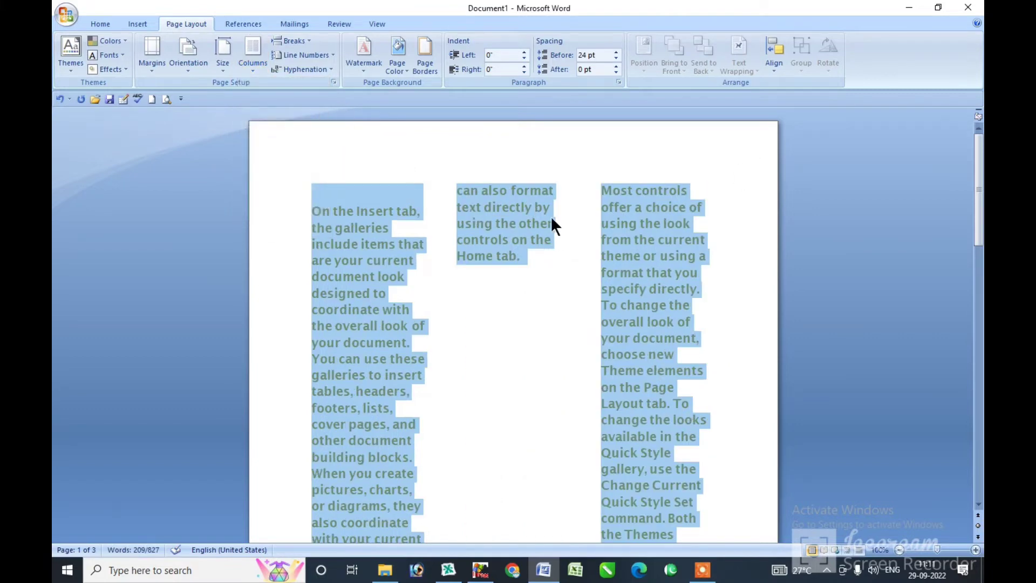
{"action": "left_click", "coordinate": [253, 71]}
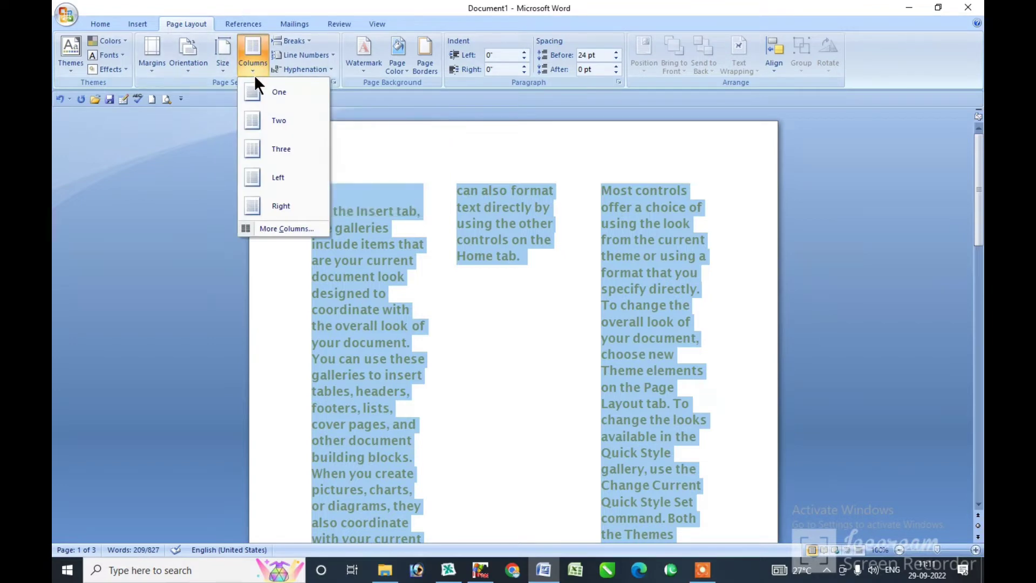
{"action": "left_click", "coordinate": [281, 93]}
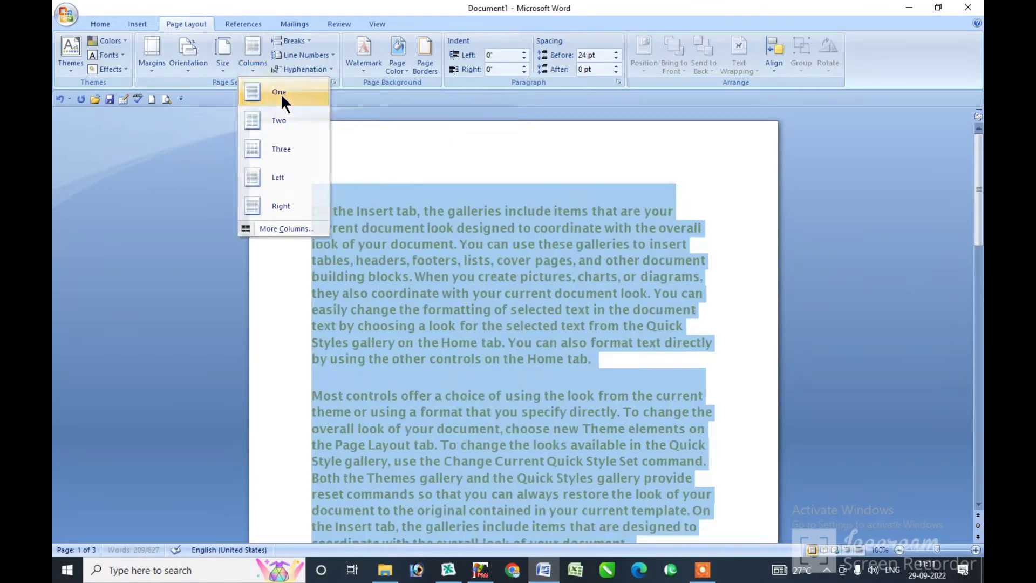
Step: Open and dismiss the Breaks list, then add and remove a blank line before 'Most controls'
{"action": "left_click", "coordinate": [309, 41]}
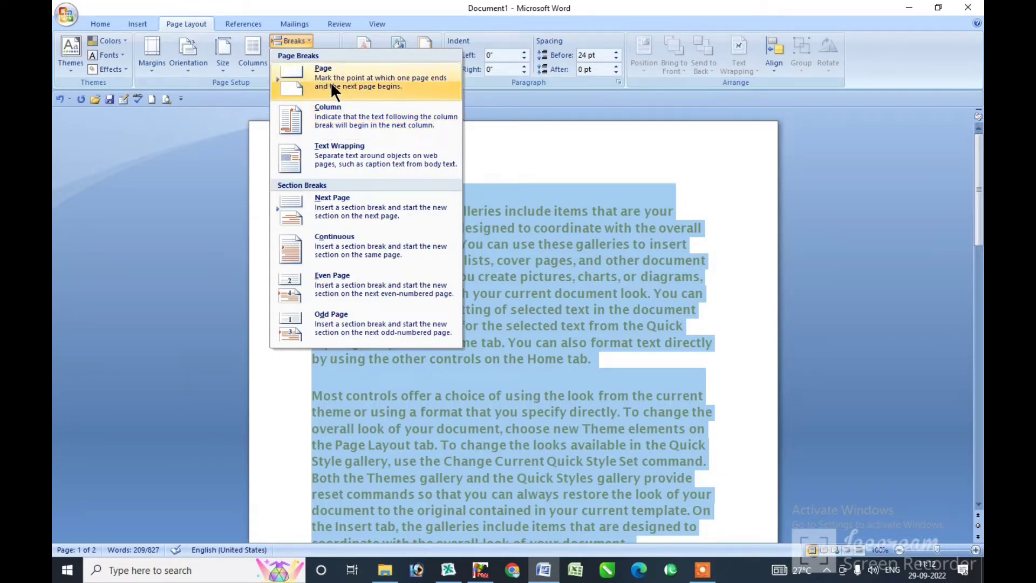
{"action": "left_click", "coordinate": [540, 375]}
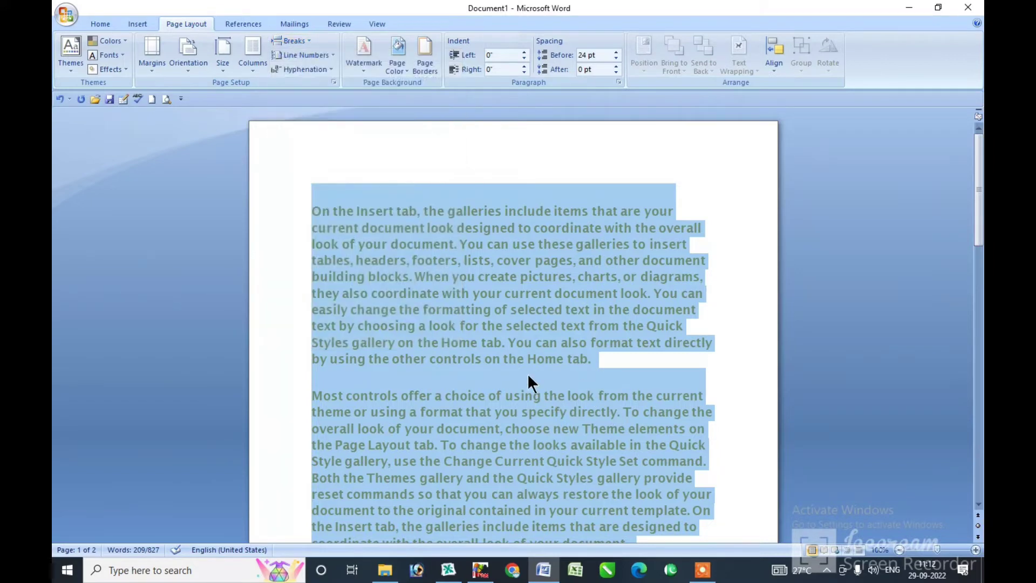
{"action": "left_click", "coordinate": [521, 393]}
{"action": "left_click", "coordinate": [311, 399]}
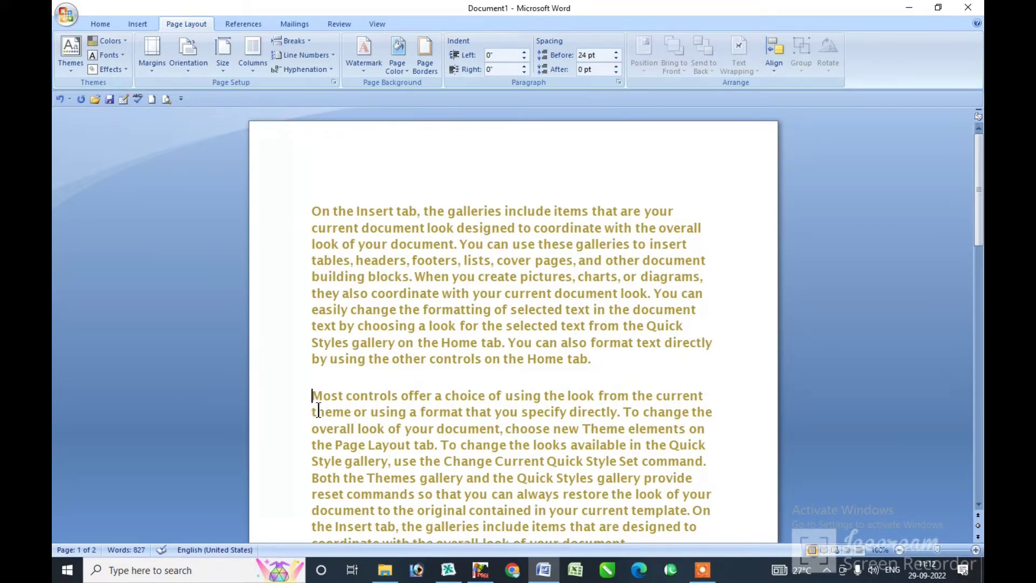
{"action": "key", "text": "Return"}
{"action": "key", "text": "Return"}
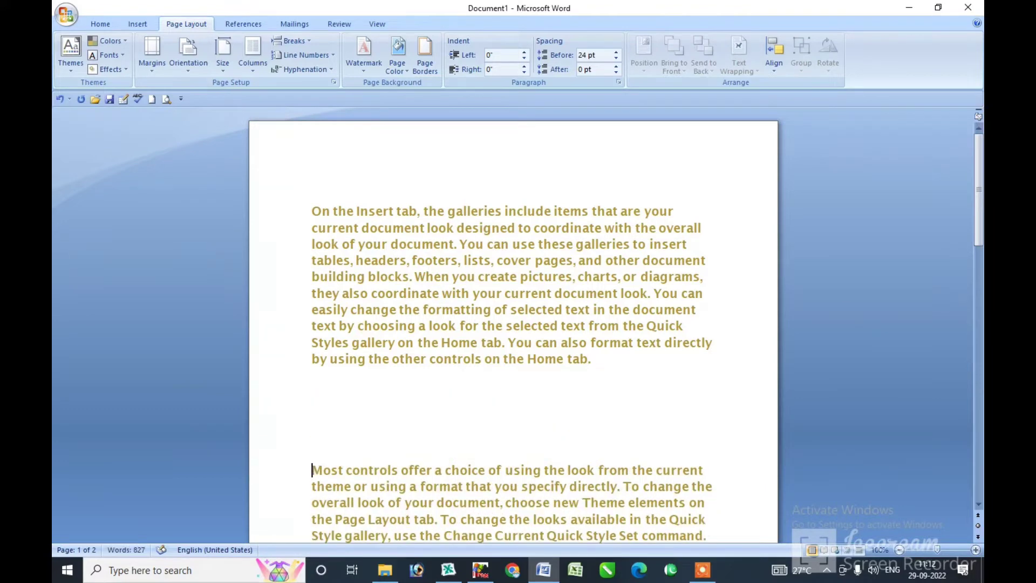
{"action": "key", "text": "BackSpace"}
{"action": "key", "text": "BackSpace"}
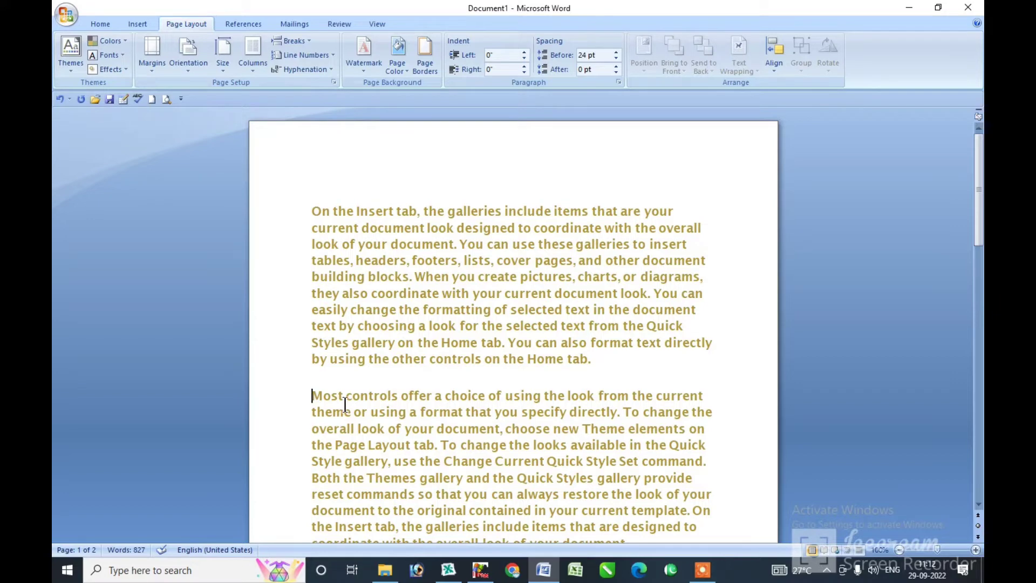
Step: Insert a page break so 'Most controls' starts on a new page
{"action": "left_click", "coordinate": [308, 41]}
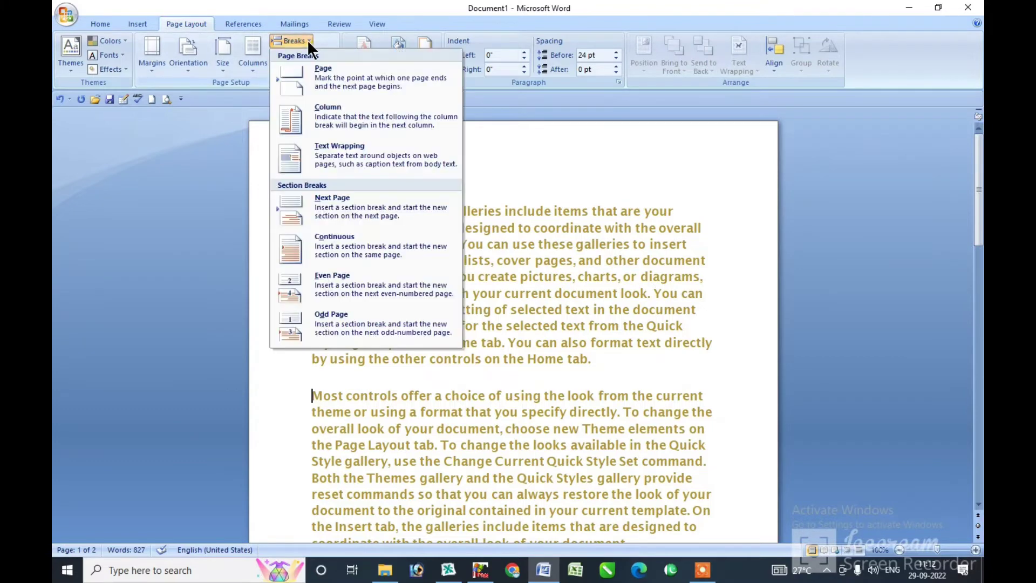
{"action": "left_click", "coordinate": [327, 85]}
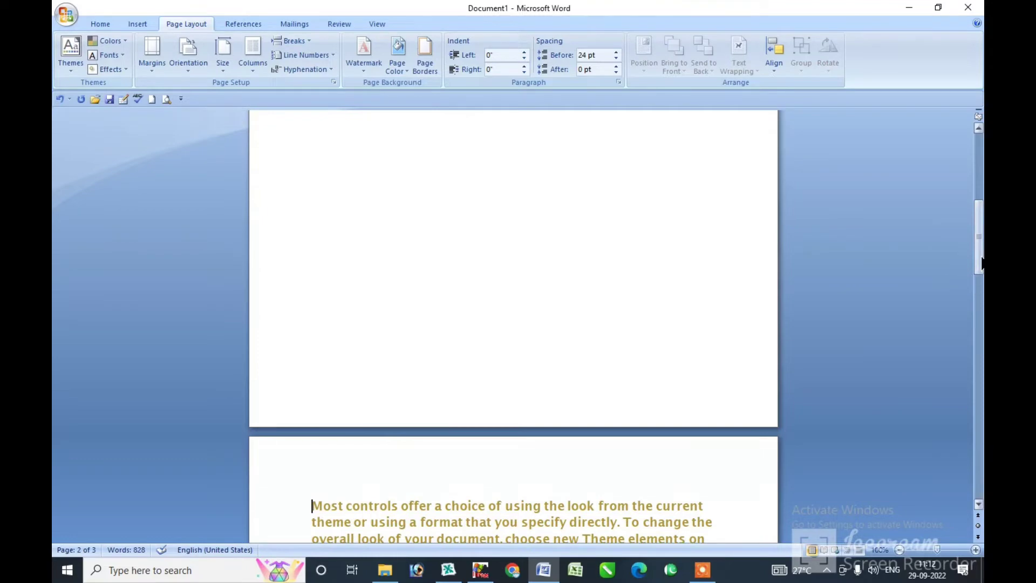
{"action": "mouse_move", "coordinate": [979, 265]}
{"action": "left_mouse_down"}
{"action": "mouse_move", "coordinate": [980, 198]}
{"action": "mouse_move", "coordinate": [976, 275]}
{"action": "left_mouse_up"}
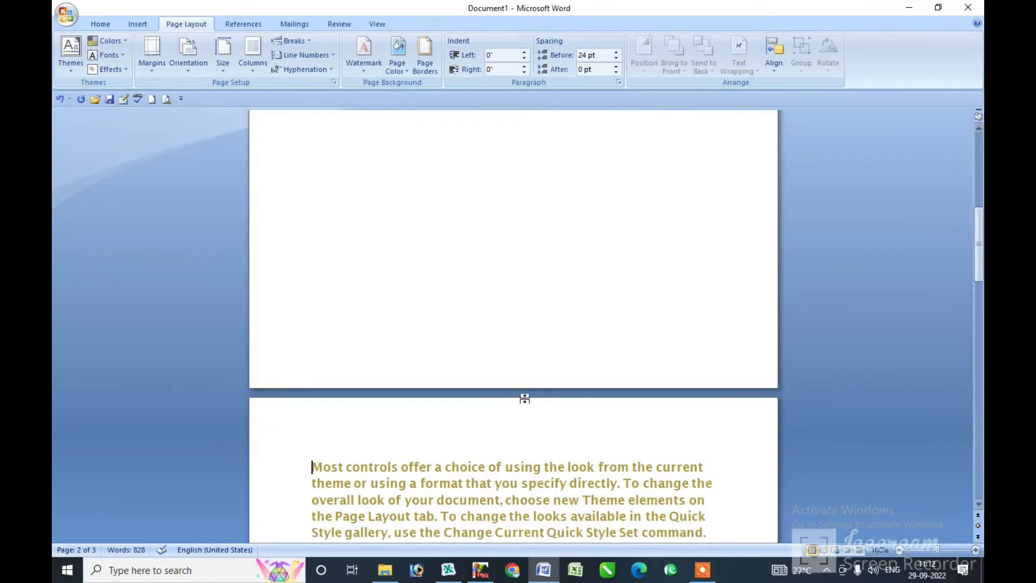
{"action": "left_click", "coordinate": [315, 468]}
{"action": "left_click_drag", "start_coordinate": [979, 254], "coordinate": [980, 183]}
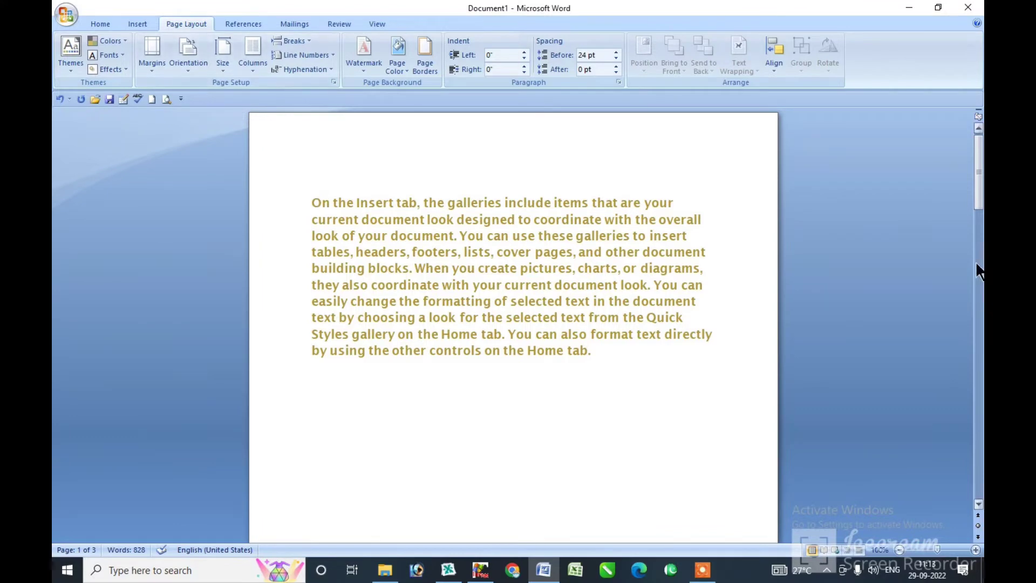
{"action": "left_click_drag", "start_coordinate": [978, 190], "coordinate": [981, 282]}
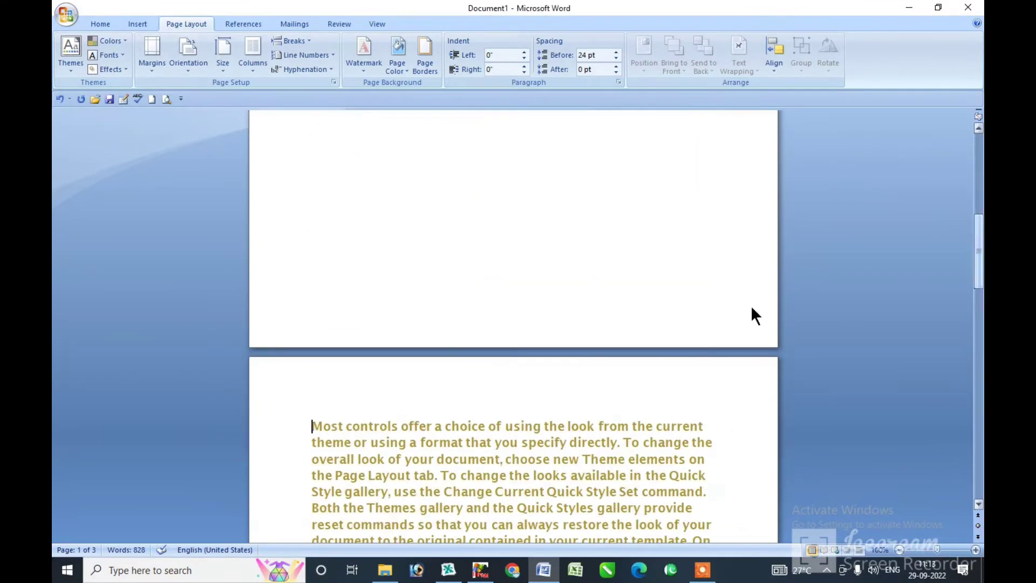
Step: Add a second page break, then undo both so 'Most controls' returns to page one
{"action": "left_click", "coordinate": [309, 43]}
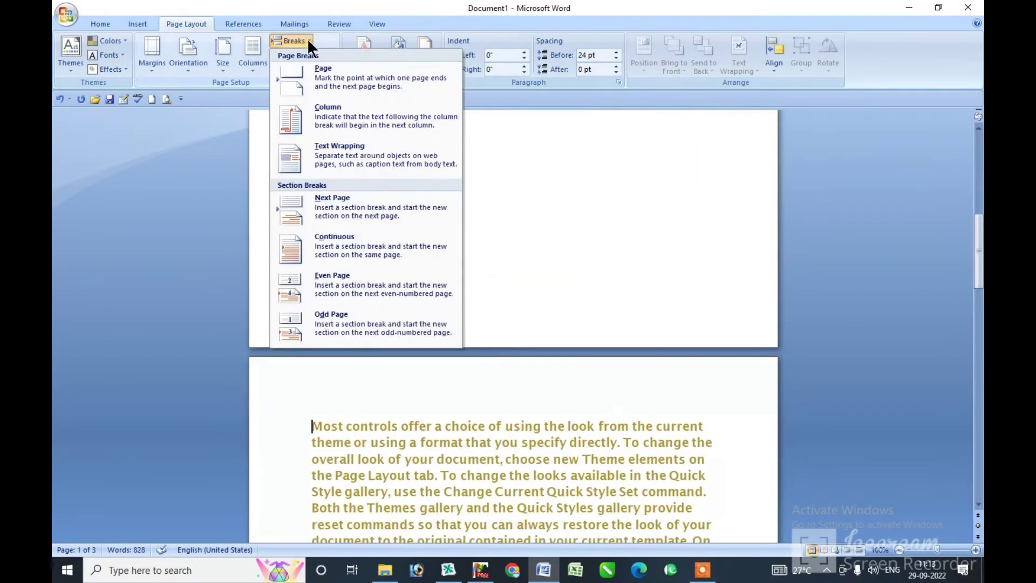
{"action": "left_click", "coordinate": [322, 73]}
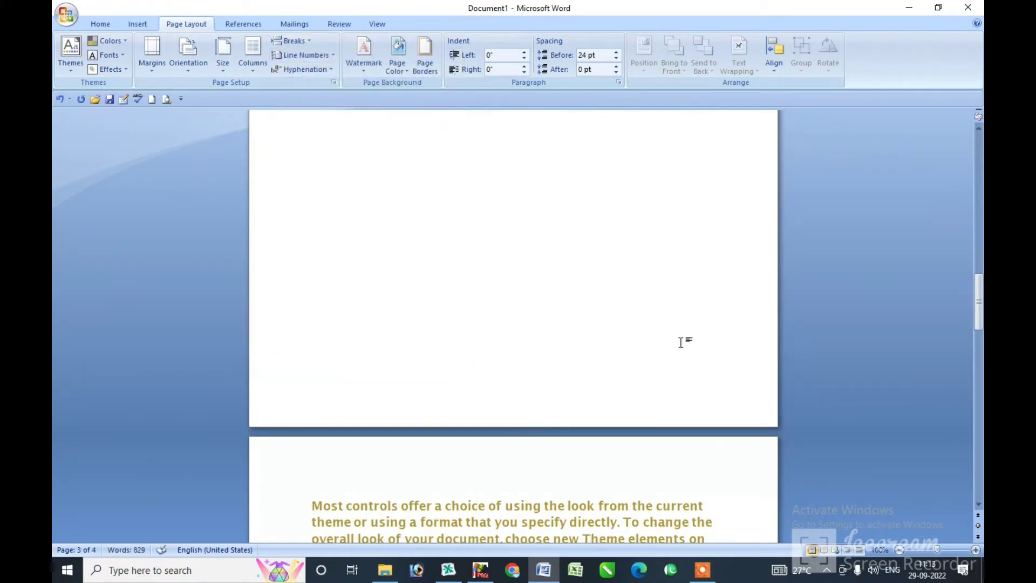
{"action": "key", "text": "ctrl+z"}
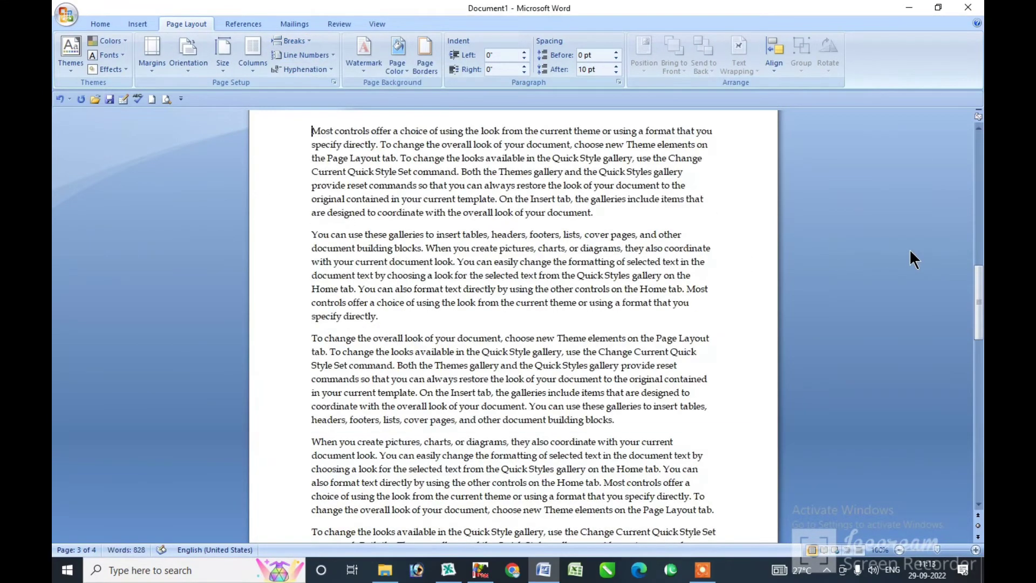
{"action": "left_click_drag", "start_coordinate": [978, 299], "coordinate": [971, 186]}
{"action": "key", "text": "ctrl+z"}
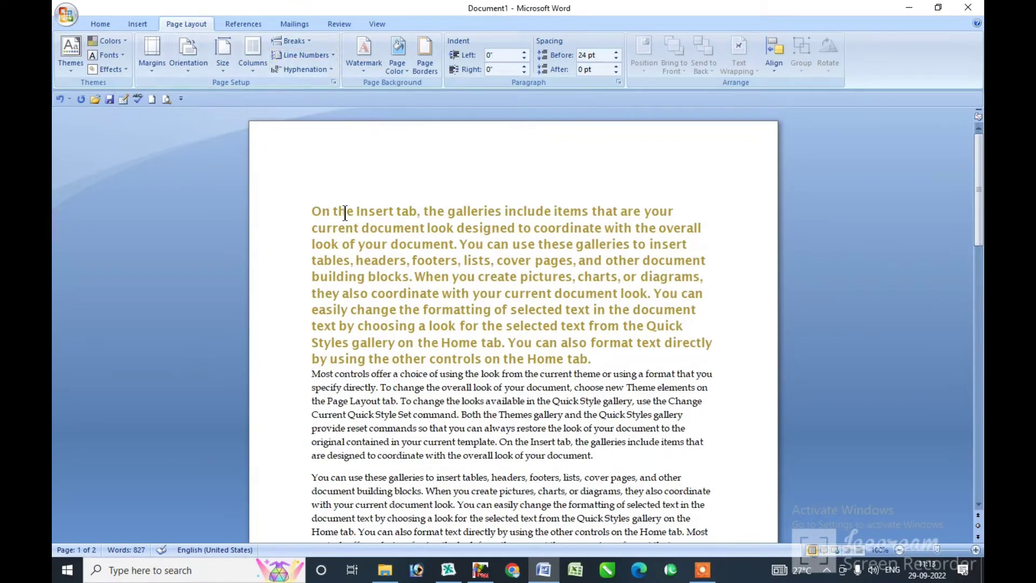
{"action": "left_click_drag", "start_coordinate": [333, 211], "coordinate": [347, 359]}
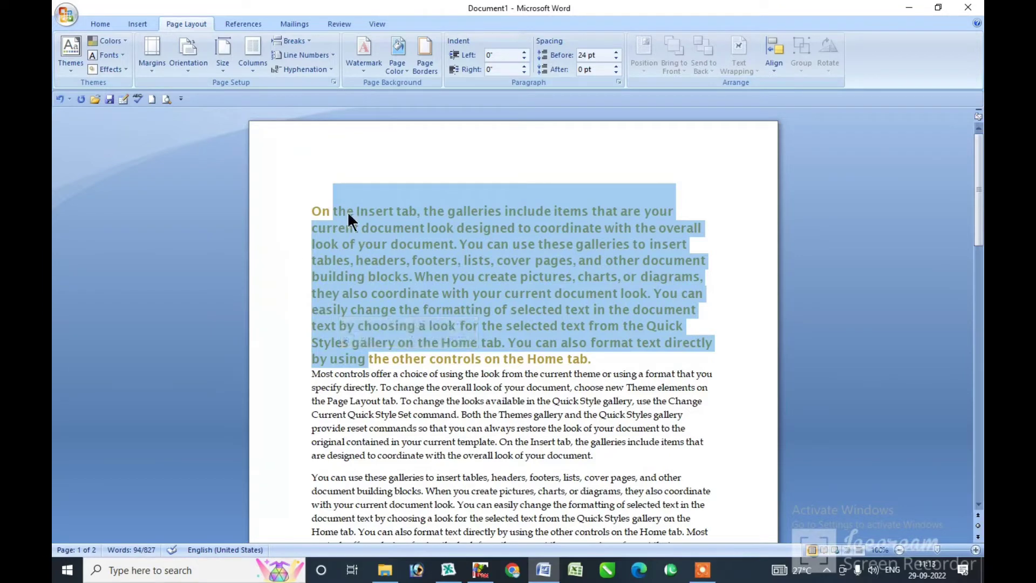
{"action": "left_click", "coordinate": [331, 55]}
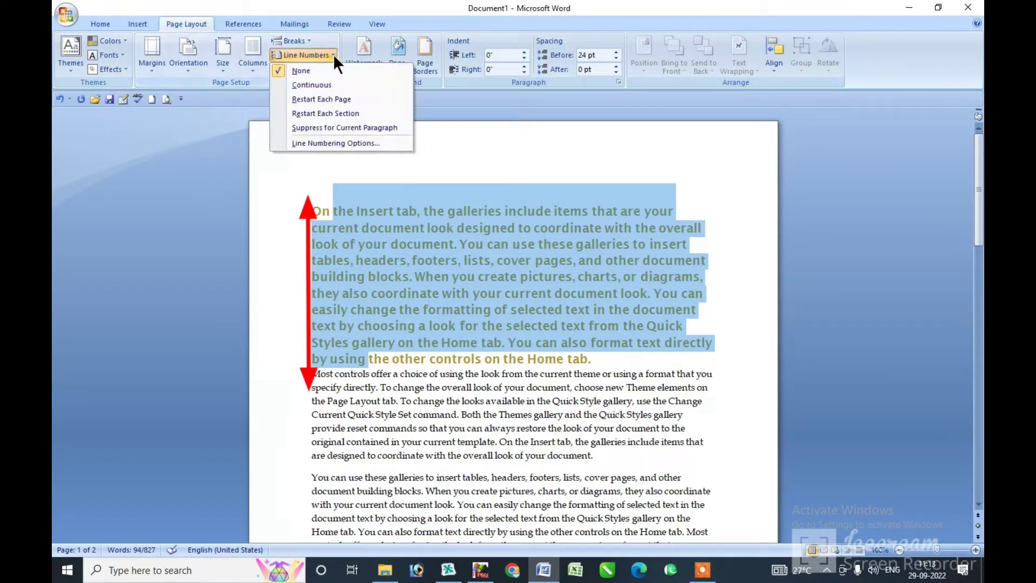
{"action": "left_click", "coordinate": [313, 84]}
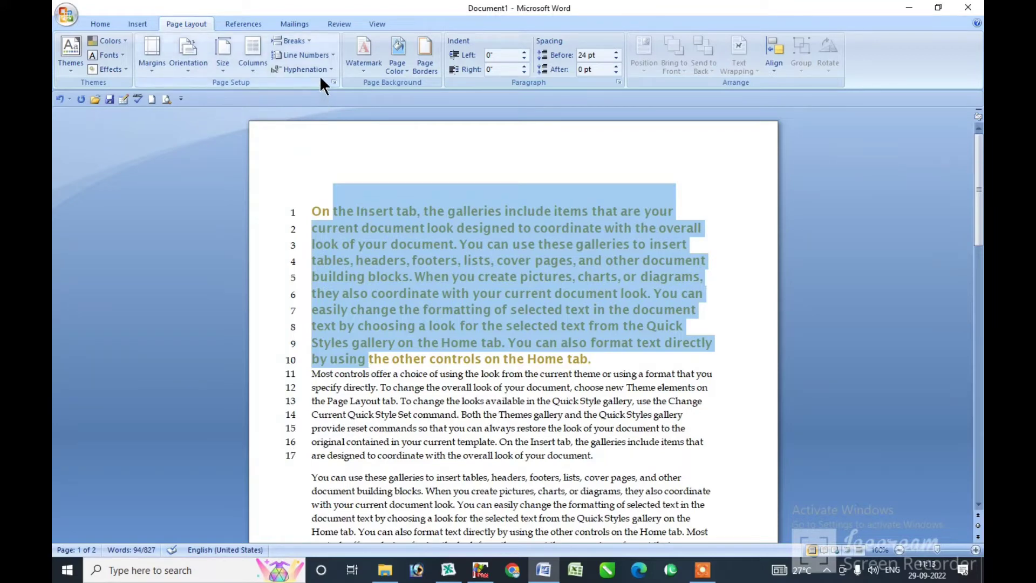
{"action": "left_click", "coordinate": [325, 54]}
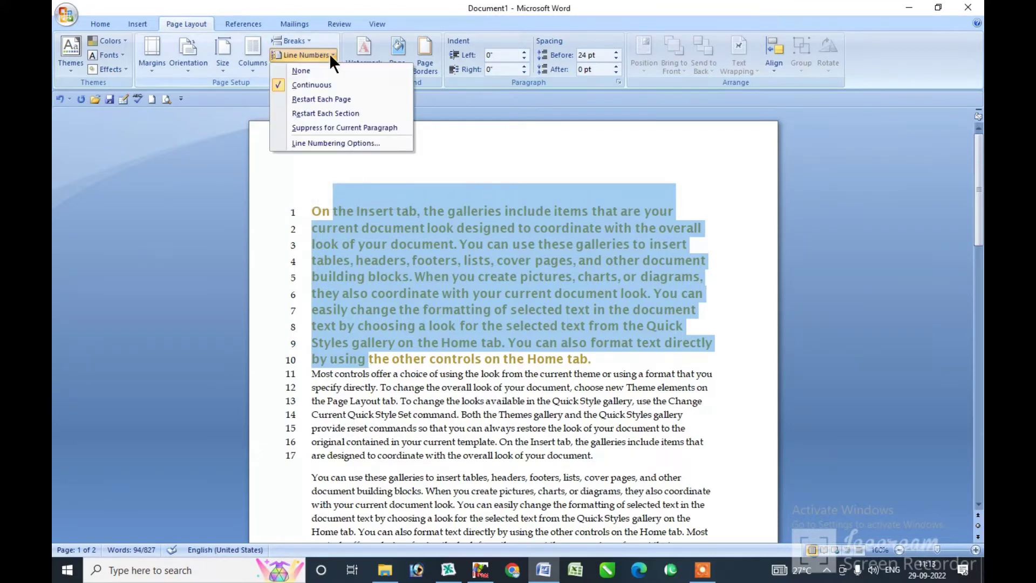
{"action": "left_click", "coordinate": [313, 69]}
{"action": "left_click", "coordinate": [395, 275]}
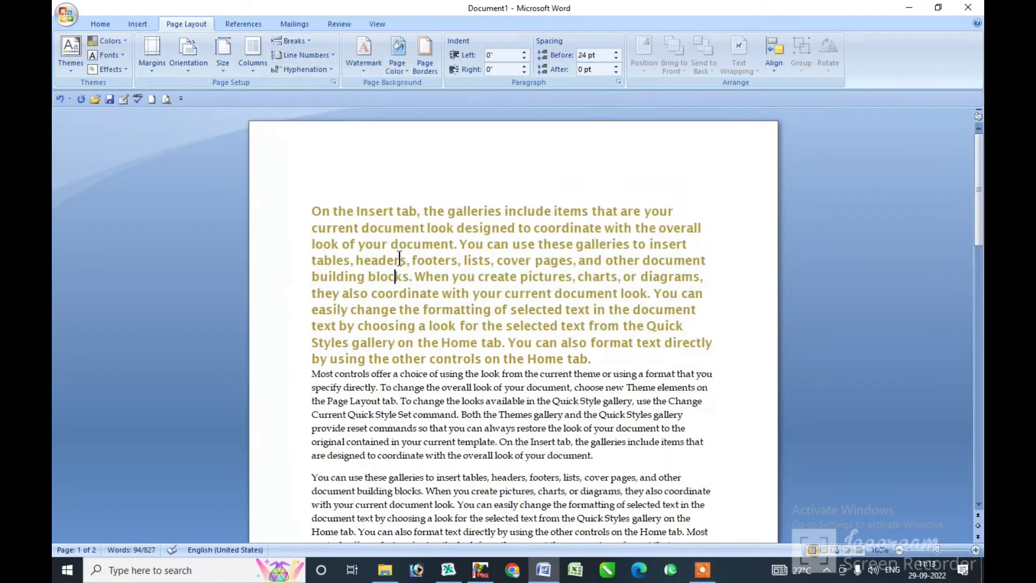
Step: Select the gold first paragraph and set its alignment to Justify
{"action": "left_click_drag", "start_coordinate": [594, 359], "coordinate": [324, 214]}
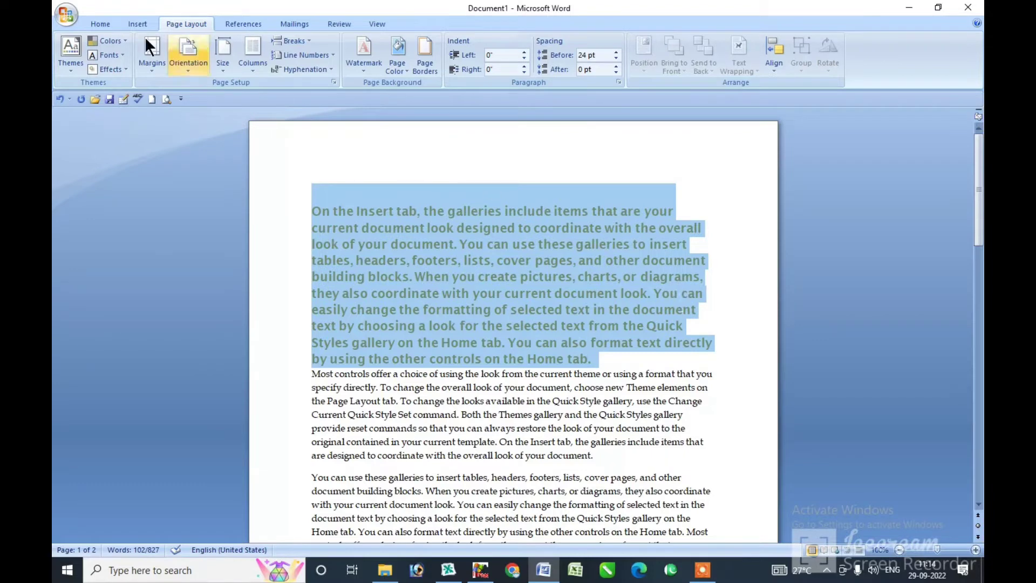
{"action": "left_click", "coordinate": [99, 27]}
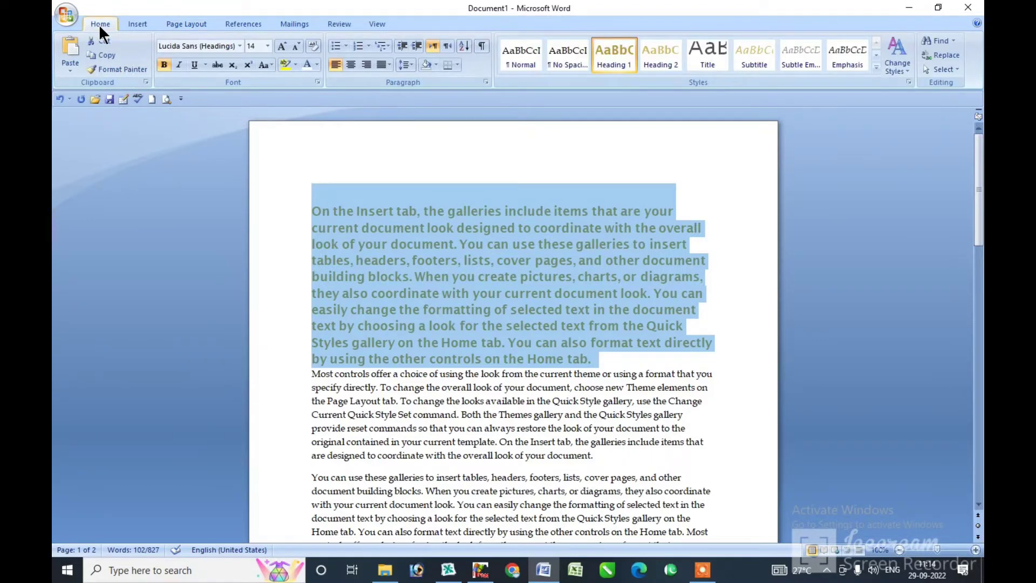
{"action": "left_click", "coordinate": [389, 65]}
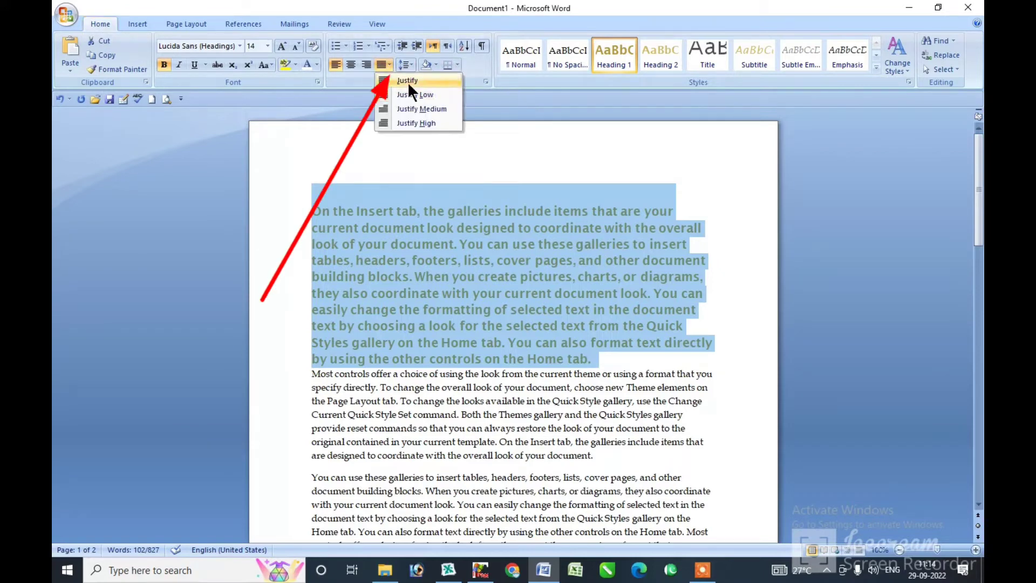
{"action": "left_click", "coordinate": [408, 81]}
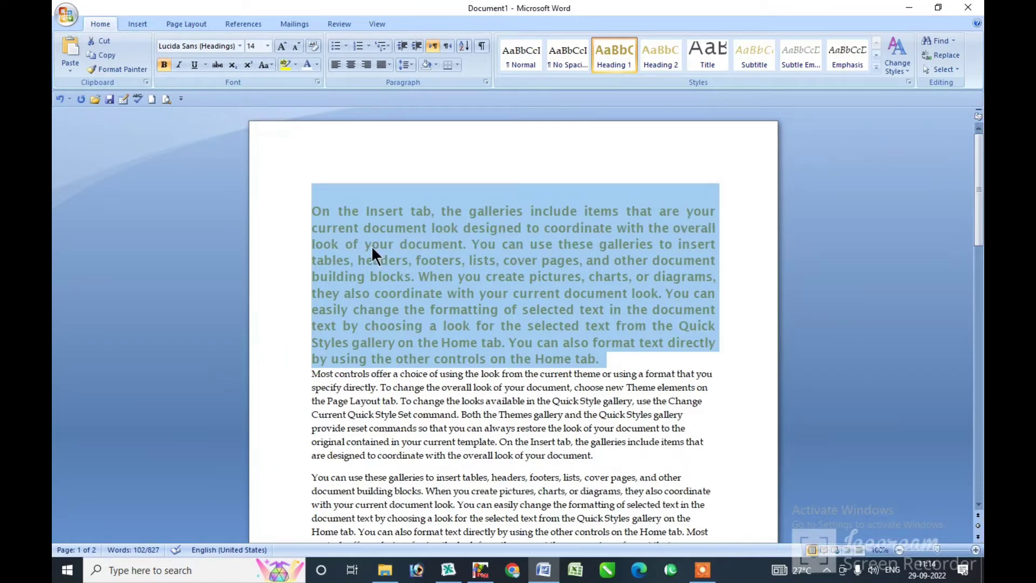
{"action": "left_click", "coordinate": [198, 27]}
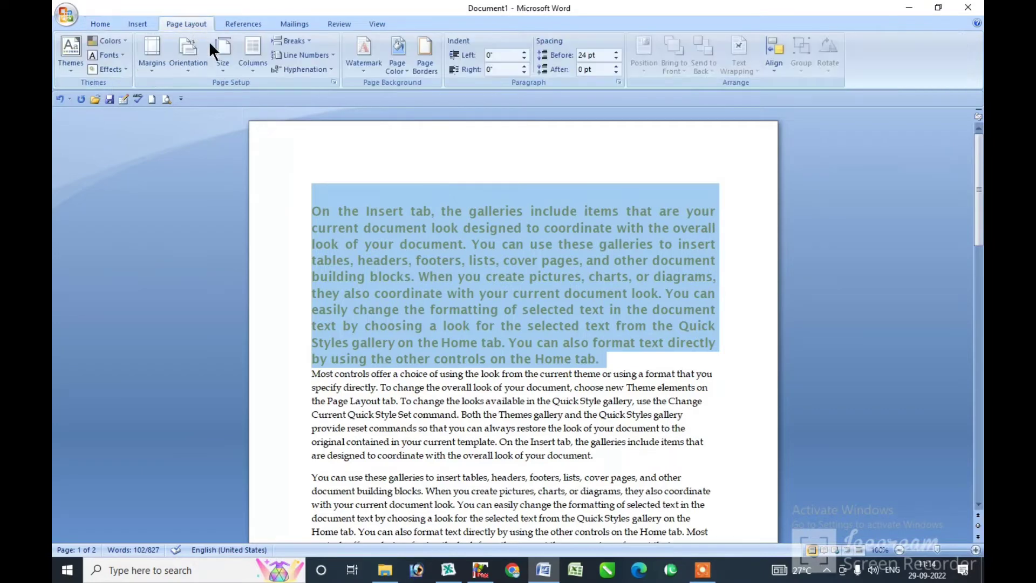
Step: Turn on Automatic hyphenation and check the breaks in words like 'cur-rent' and 'gal-lery'
{"action": "left_click", "coordinate": [331, 69]}
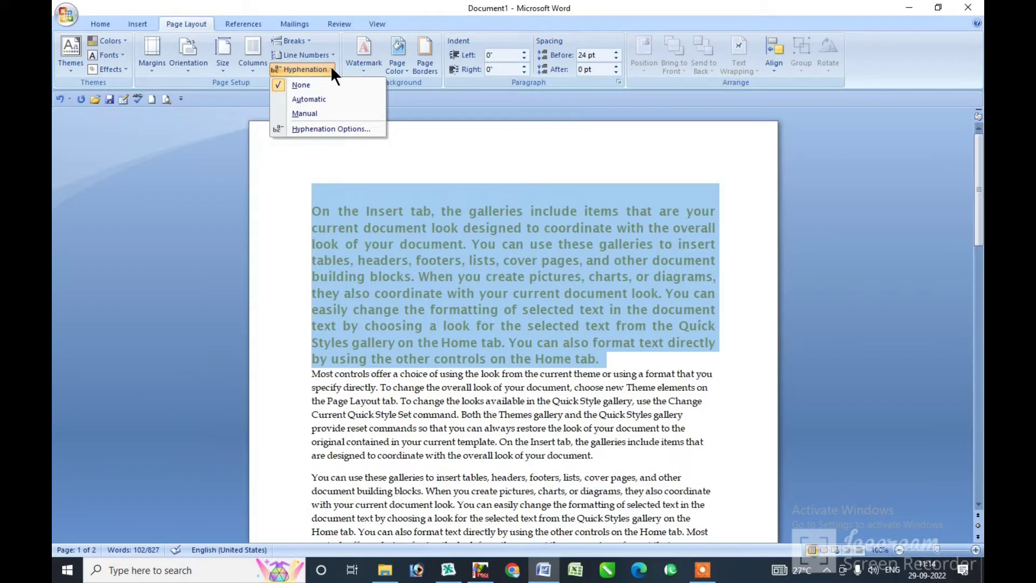
{"action": "left_click", "coordinate": [305, 98]}
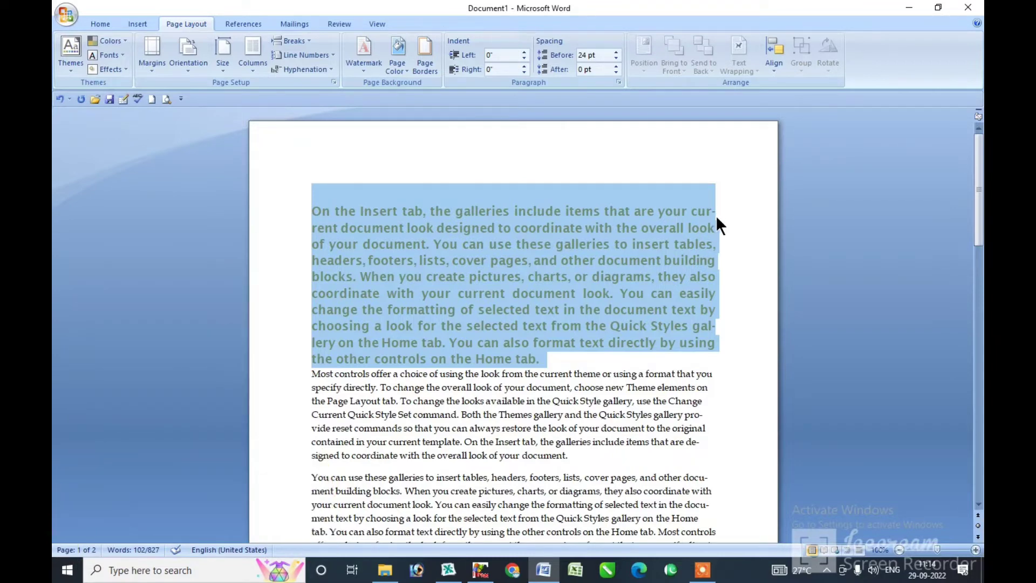
{"action": "left_click", "coordinate": [716, 215]}
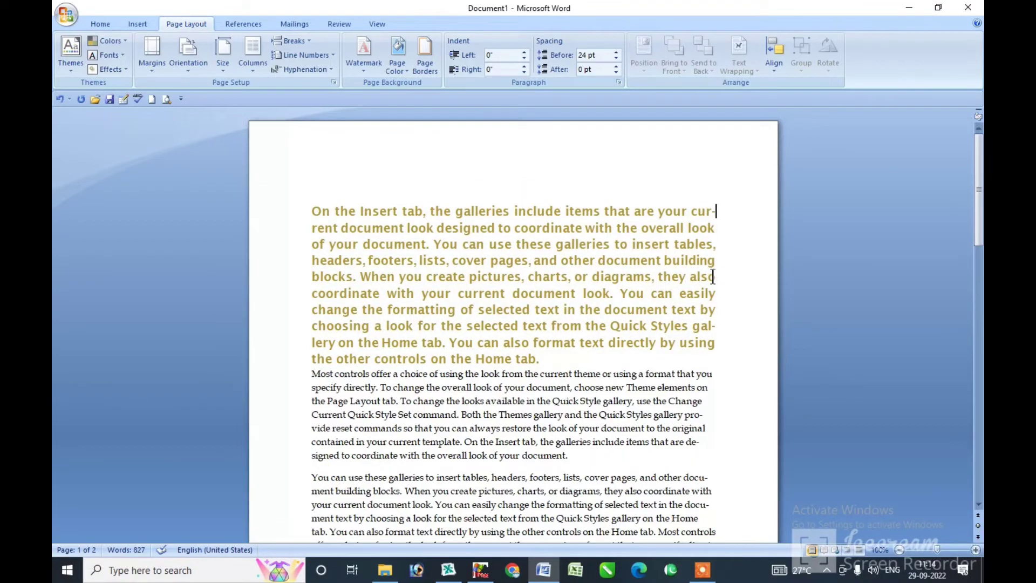
{"action": "left_click_drag", "start_coordinate": [716, 327], "coordinate": [702, 327]}
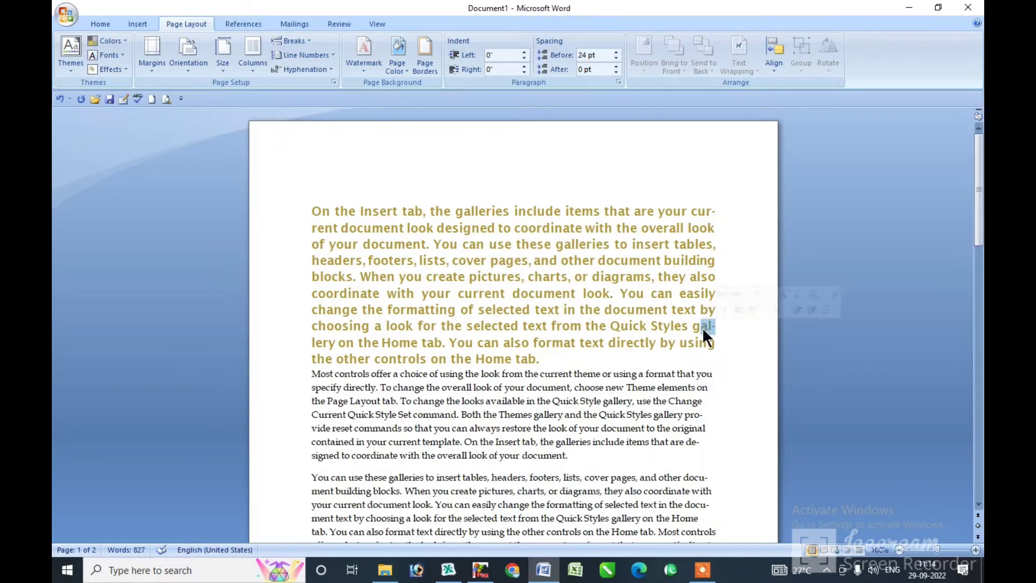
{"action": "left_click", "coordinate": [630, 312]}
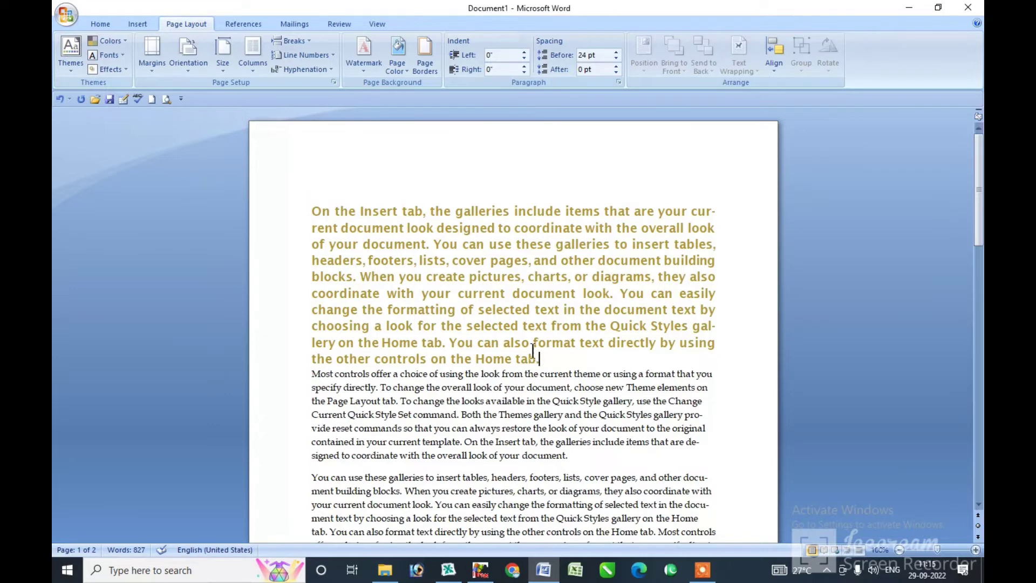
{"action": "mouse_move", "coordinate": [536, 356]}
{"action": "left_mouse_down"}
{"action": "mouse_move", "coordinate": [503, 299]}
{"action": "mouse_move", "coordinate": [343, 228]}
{"action": "left_mouse_up"}
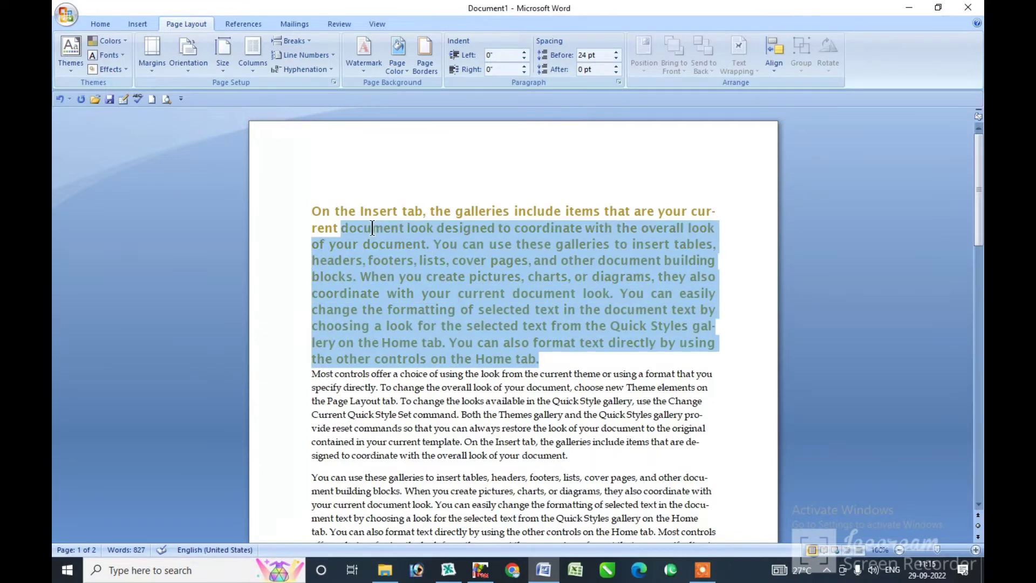
Step: Apply the diagonal DRAFT 1 watermark, then open the Custom Watermark settings
{"action": "left_click", "coordinate": [364, 71]}
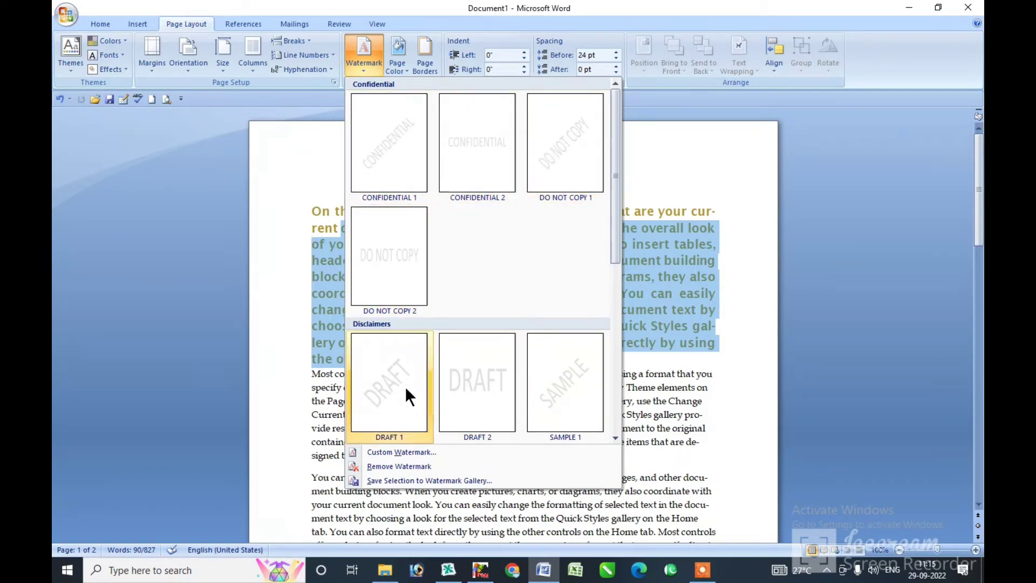
{"action": "left_click", "coordinate": [374, 398]}
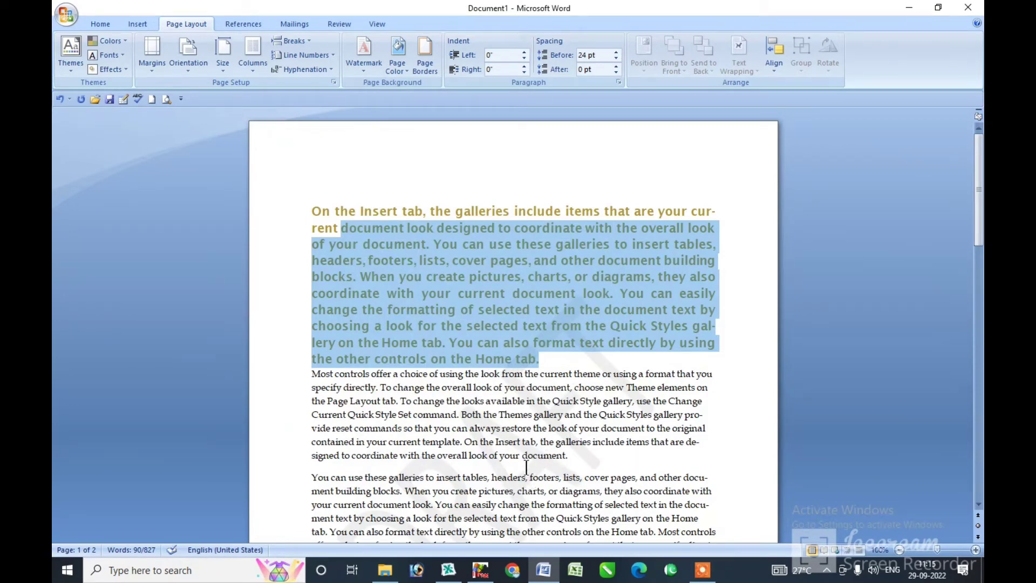
{"action": "left_click", "coordinate": [364, 71]}
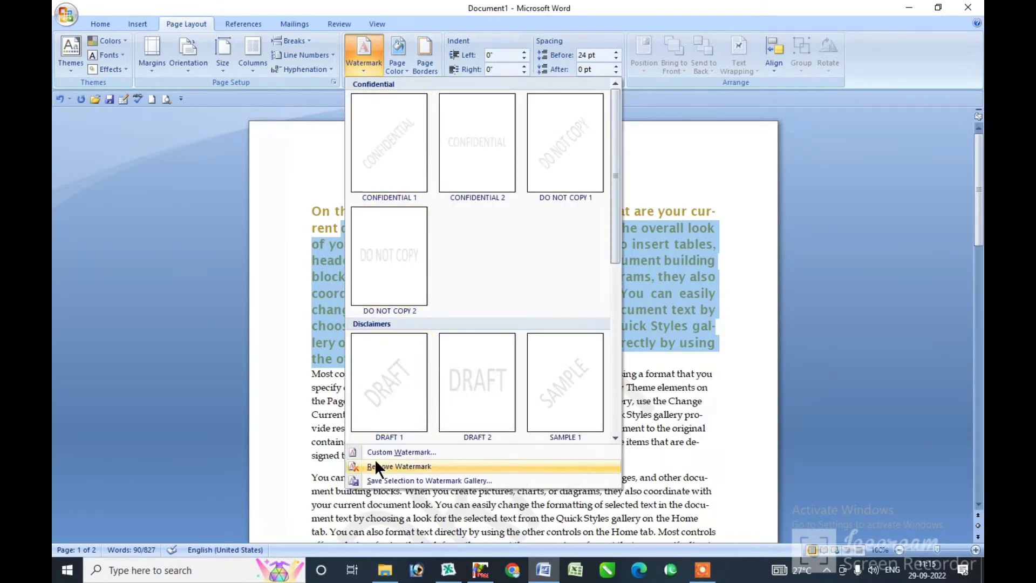
{"action": "left_click", "coordinate": [405, 452]}
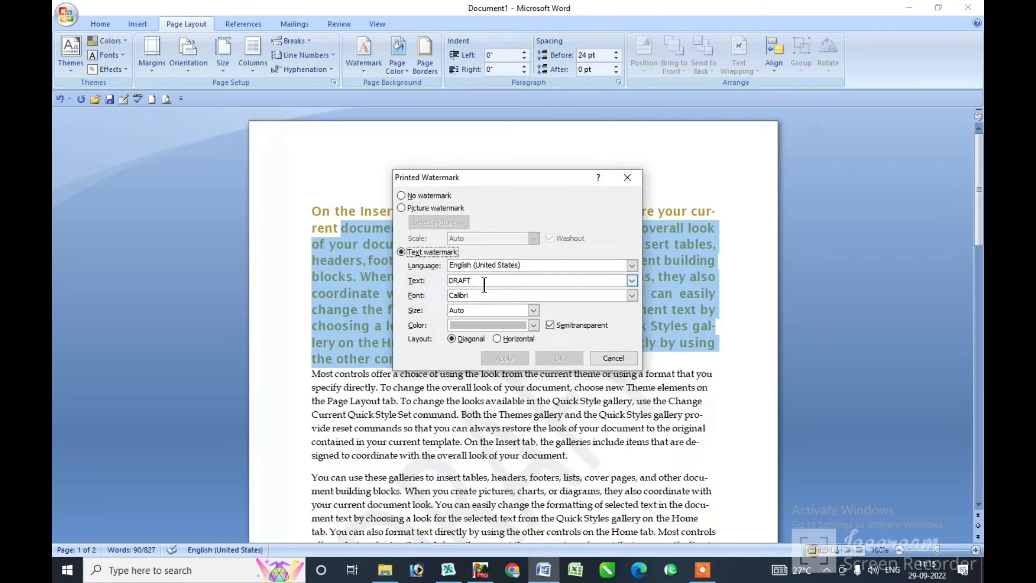
Step: Review the watermark options, keeping English (United States), Calibri, Auto size and the default colour
{"action": "left_click_drag", "start_coordinate": [484, 284], "coordinate": [443, 283]}
{"action": "left_click", "coordinate": [601, 264]}
{"action": "left_click", "coordinate": [601, 263]}
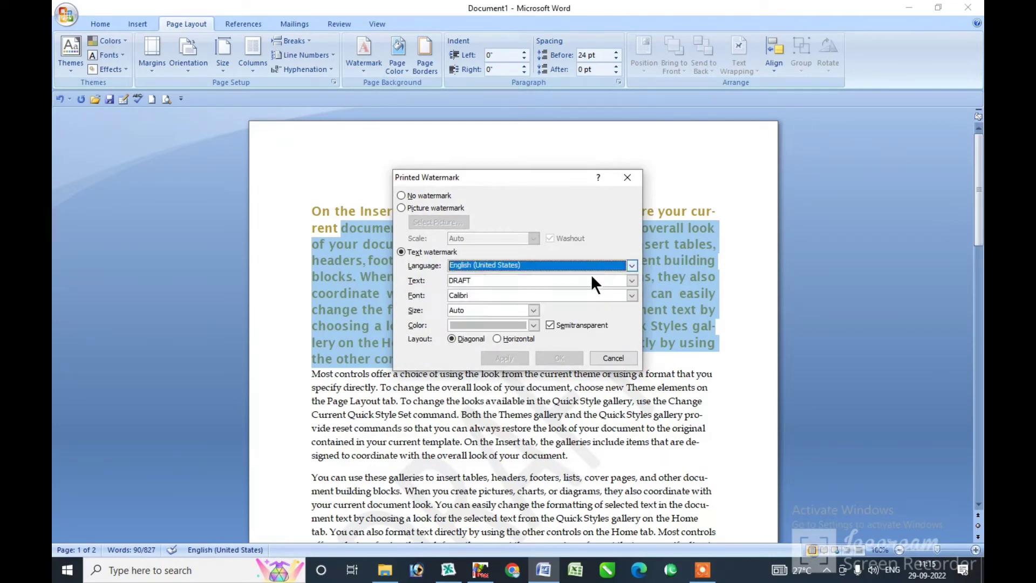
{"action": "left_click", "coordinate": [557, 296]}
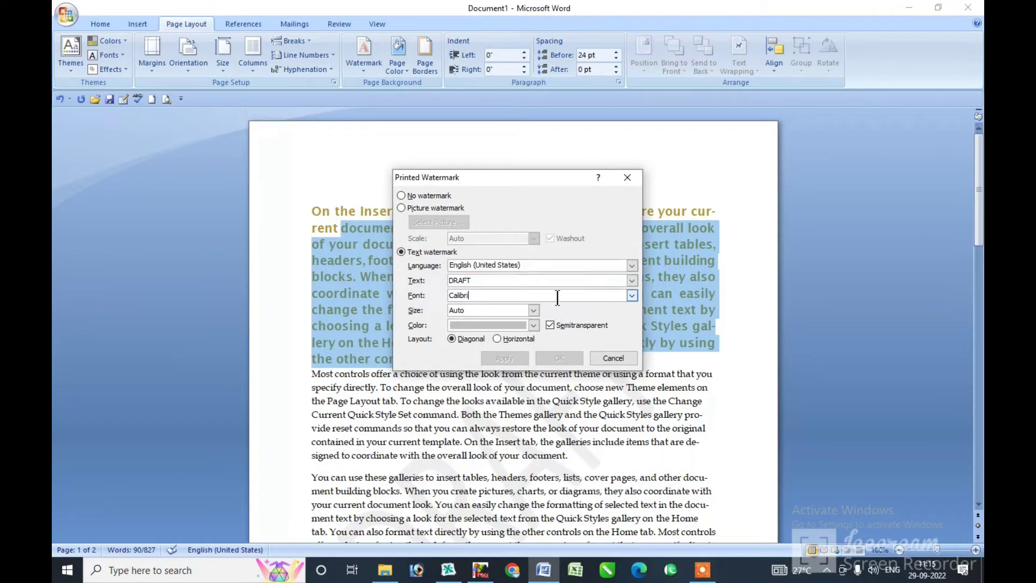
{"action": "left_click", "coordinate": [631, 295]}
{"action": "left_click", "coordinate": [633, 296]}
{"action": "left_click", "coordinate": [533, 311]}
{"action": "left_click", "coordinate": [532, 309]}
{"action": "left_click", "coordinate": [533, 322]}
{"action": "left_click", "coordinate": [533, 321]}
Step: Change the watermark text to 'The Light' and apply it, then remove the watermark
{"action": "double_click", "coordinate": [448, 279]}
{"action": "type", "text": "The Light"}
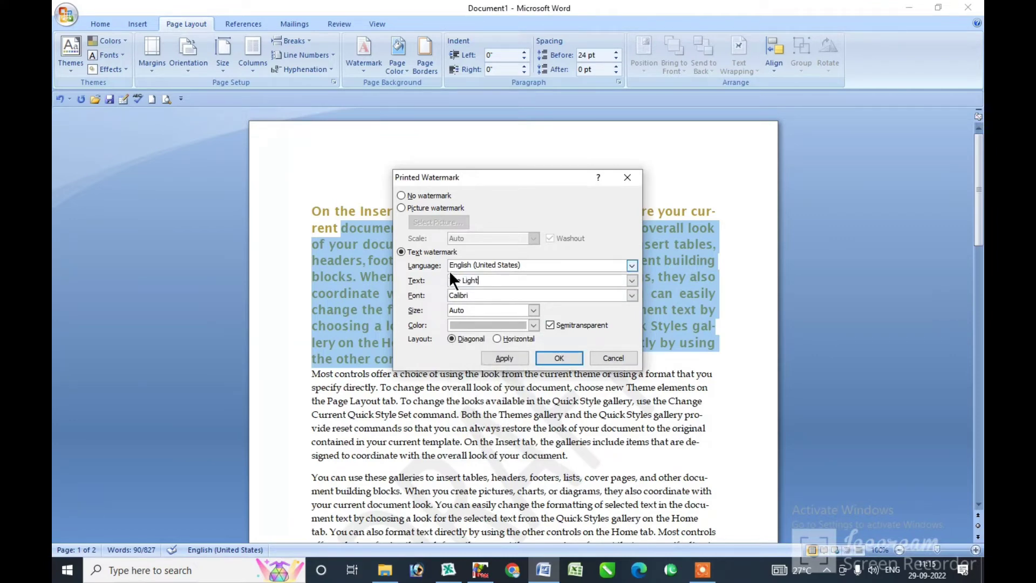
{"action": "left_click", "coordinate": [559, 358]}
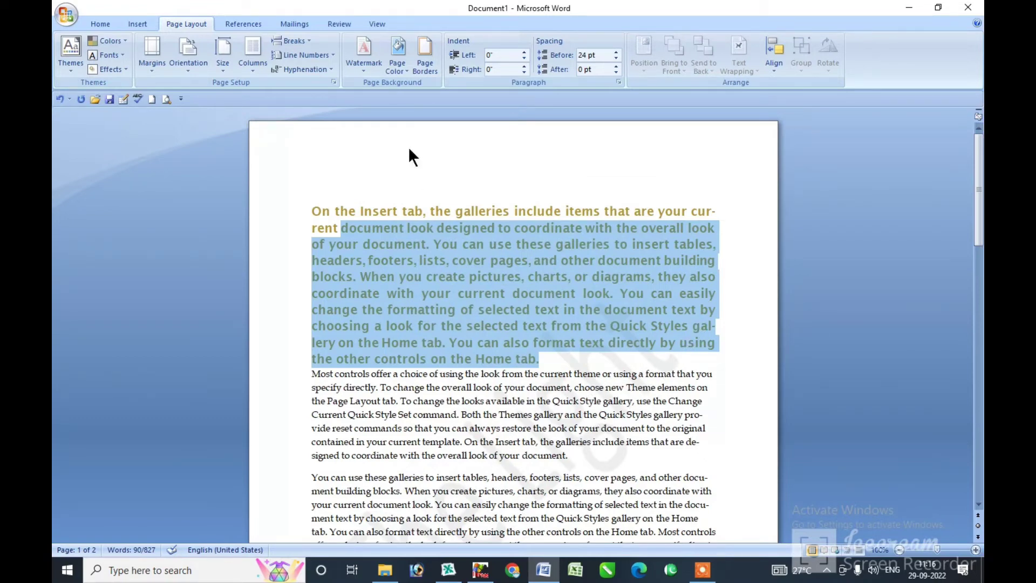
{"action": "left_click", "coordinate": [363, 76]}
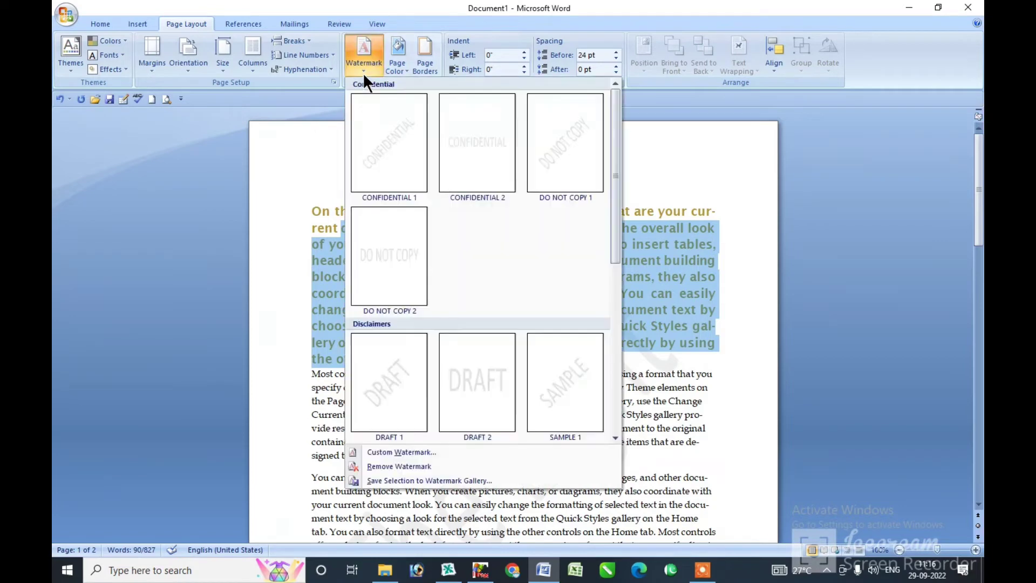
{"action": "left_click", "coordinate": [396, 466]}
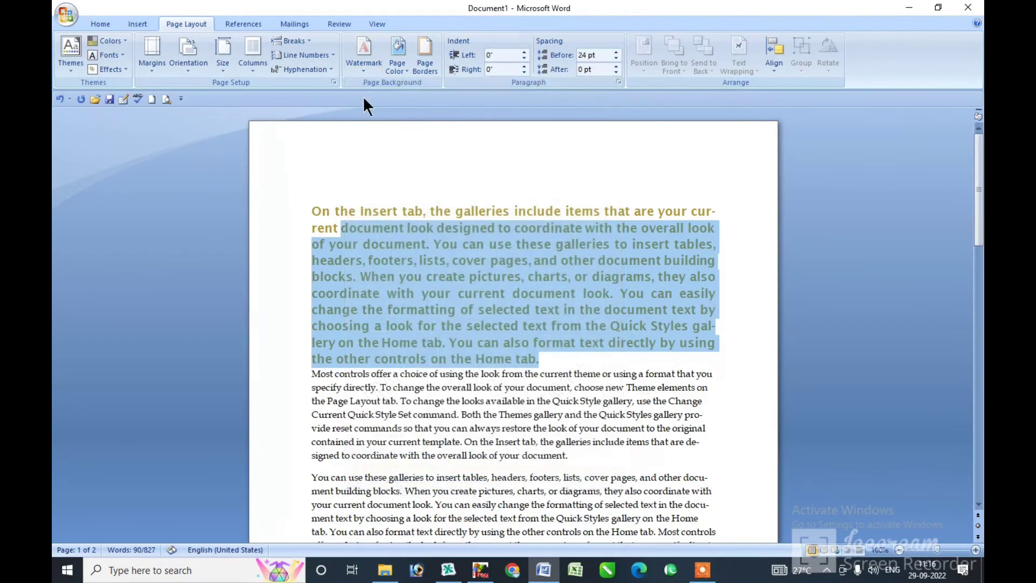
Step: Set Logo.jpg as a washed-out picture watermark at Auto scale
{"action": "left_click", "coordinate": [361, 70]}
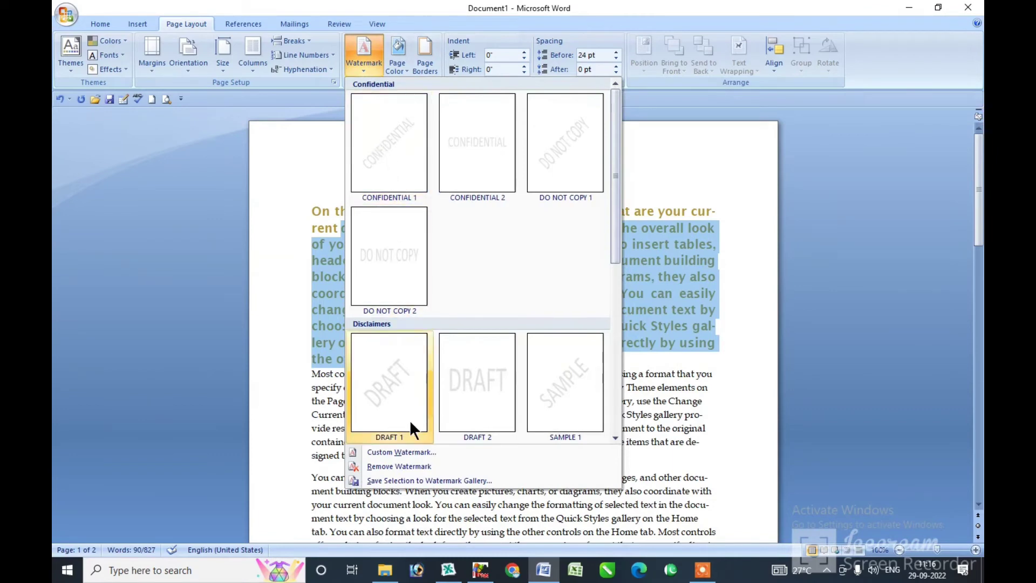
{"action": "left_click", "coordinate": [406, 451]}
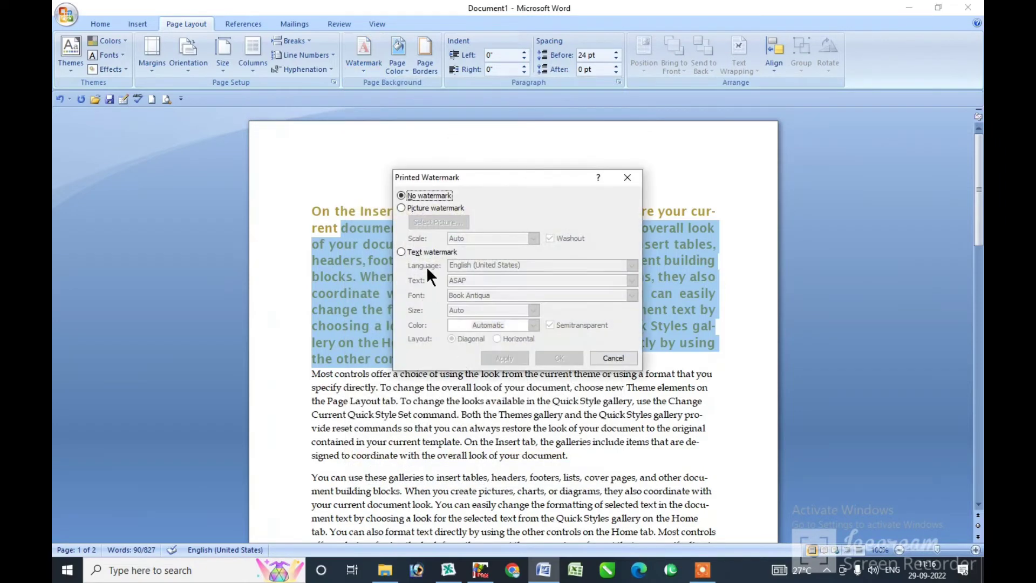
{"action": "left_click", "coordinate": [401, 207]}
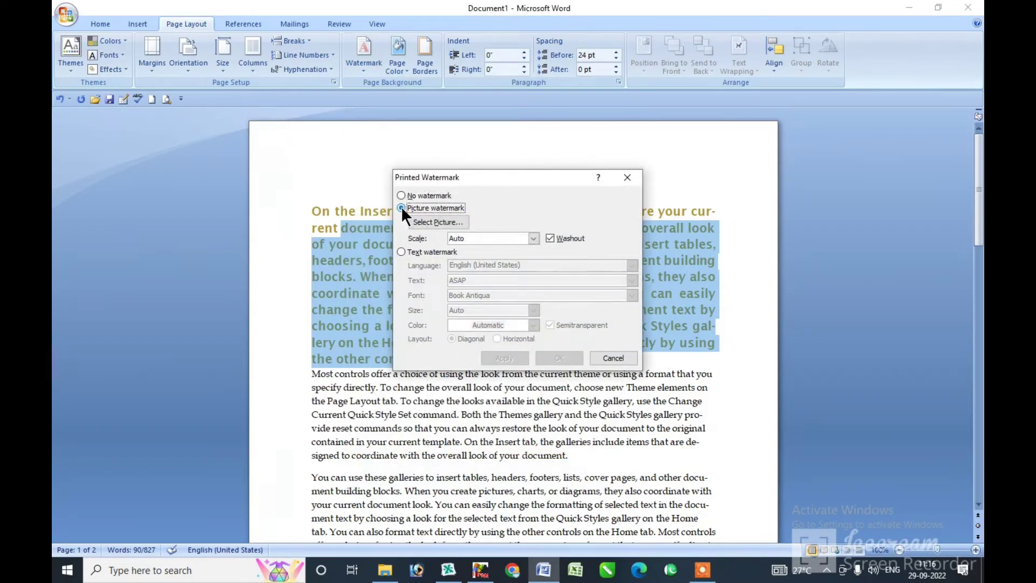
{"action": "left_click", "coordinate": [434, 223]}
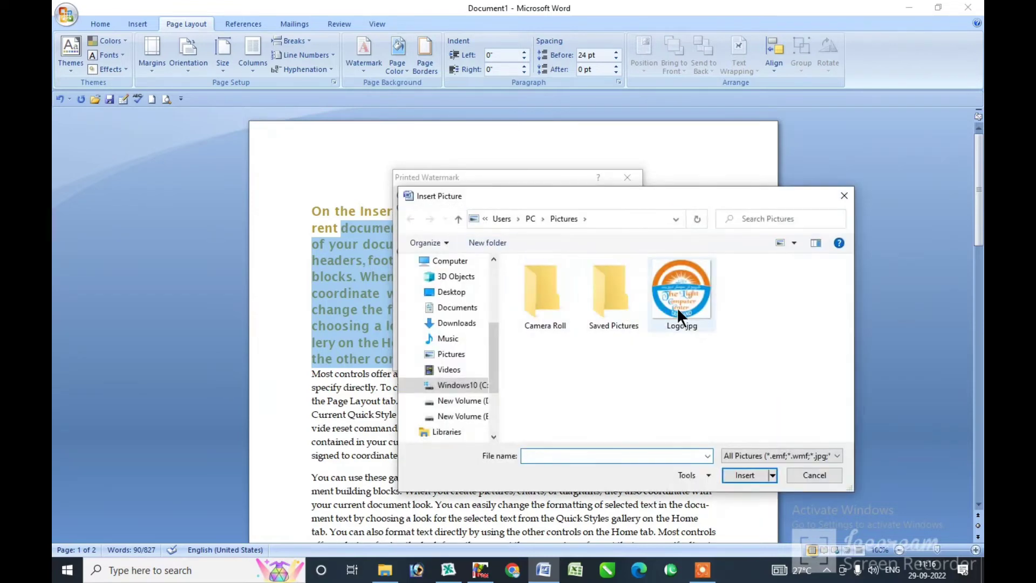
{"action": "mouse_move", "coordinate": [681, 296]}
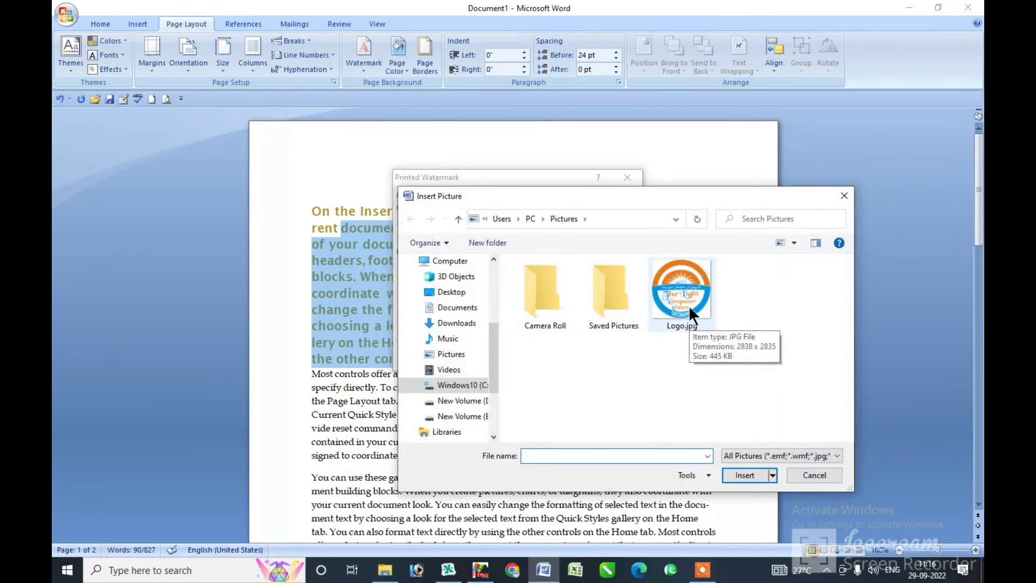
{"action": "left_click", "coordinate": [689, 305]}
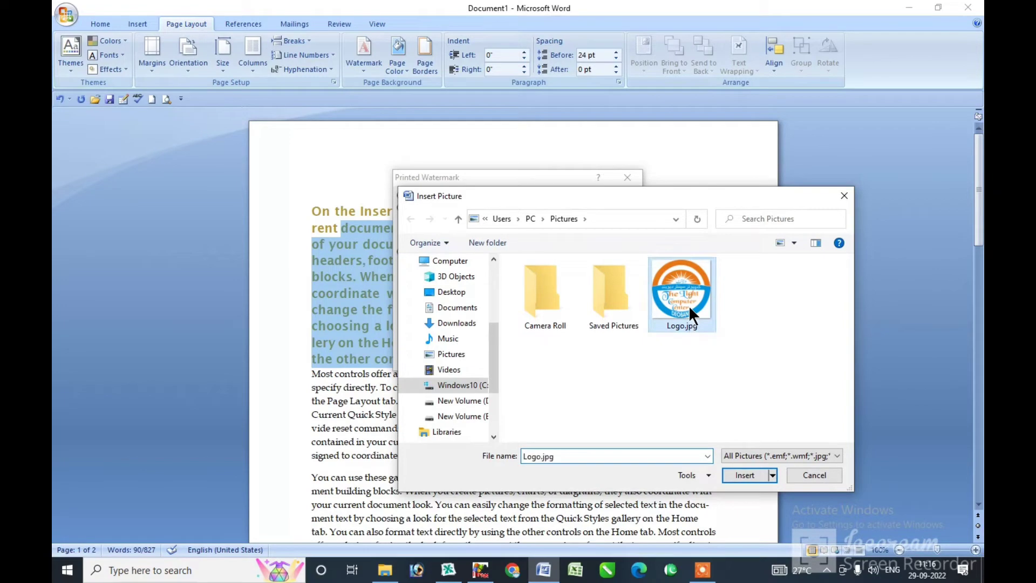
{"action": "left_click", "coordinate": [745, 481]}
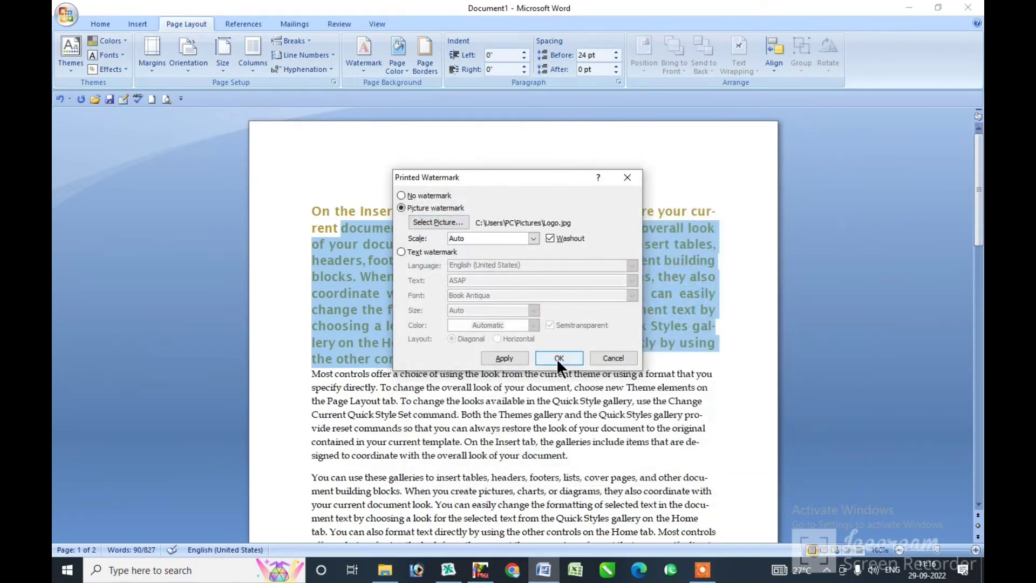
{"action": "left_click", "coordinate": [558, 358]}
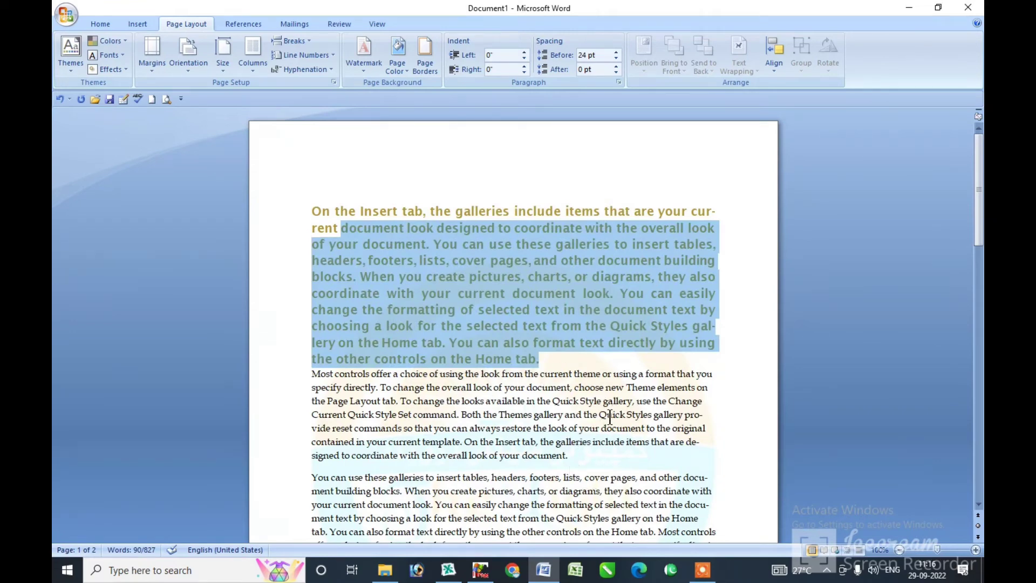
Step: Set the page colour to a light tan theme colour
{"action": "left_click", "coordinate": [406, 74]}
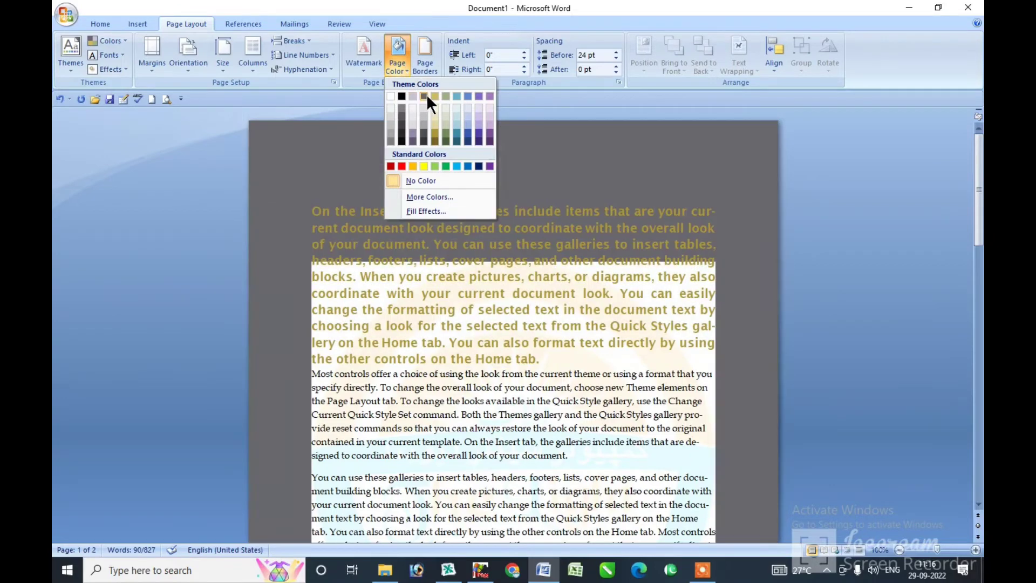
{"action": "key", "text": "Escape"}
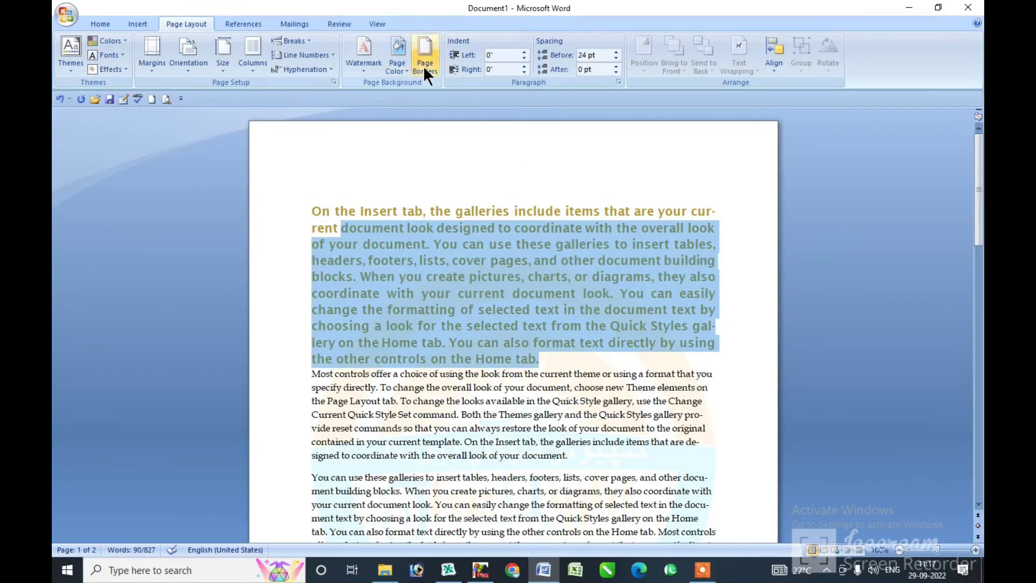
{"action": "left_click", "coordinate": [403, 71]}
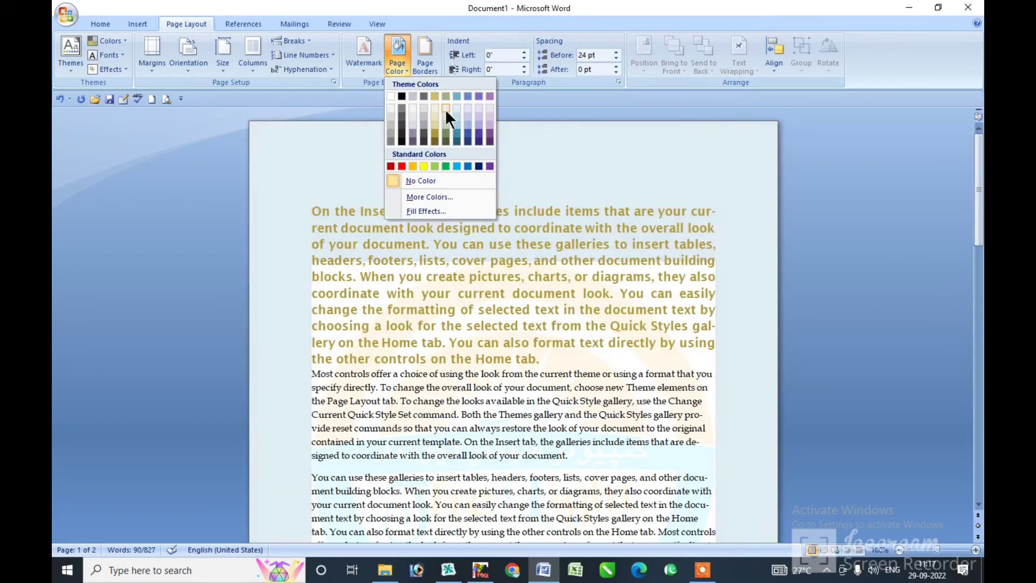
{"action": "left_click", "coordinate": [435, 111]}
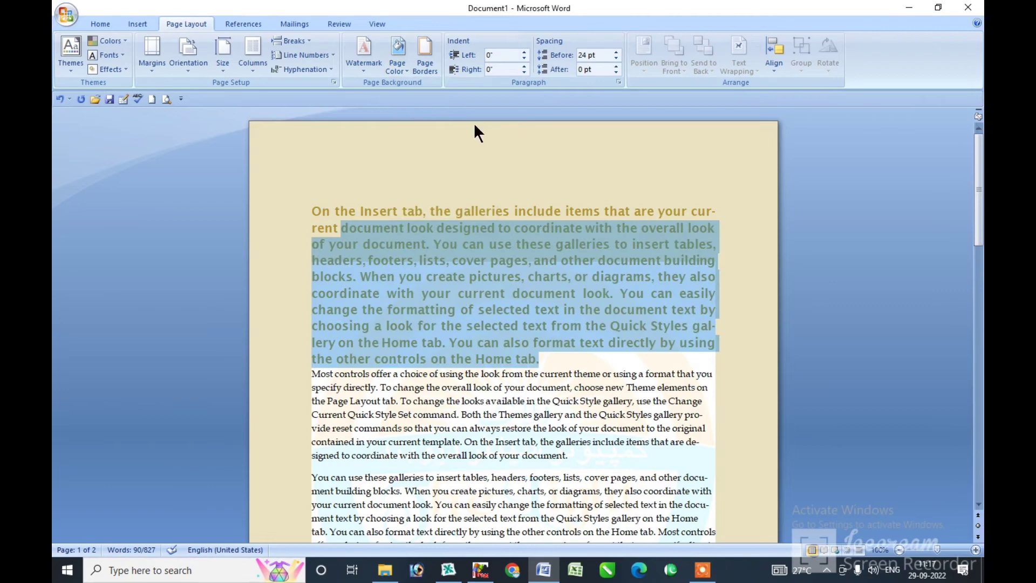
Step: Add a Box page border, choosing a 4½ pt width and dark red colour
{"action": "left_click", "coordinate": [426, 70]}
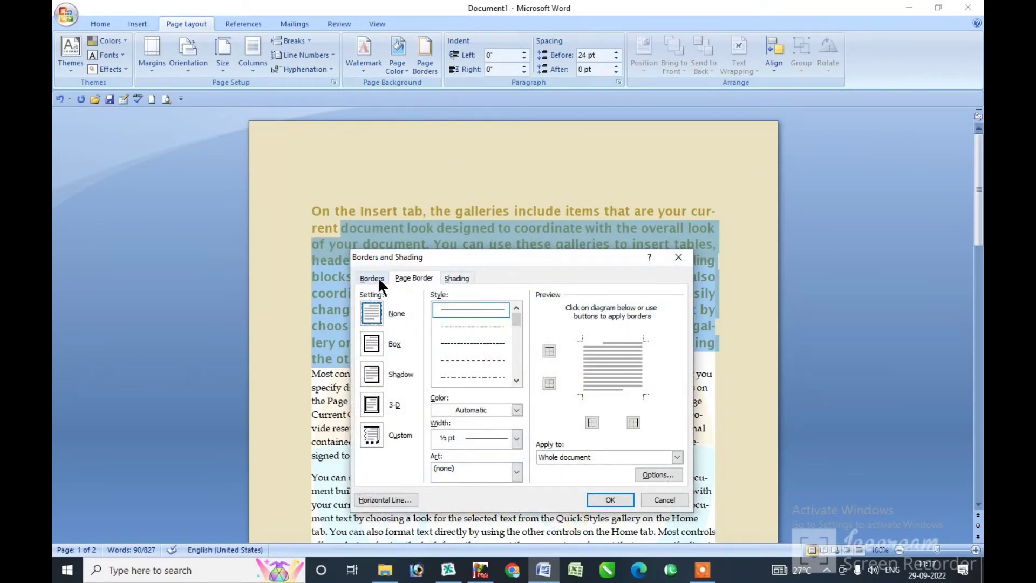
{"action": "left_click", "coordinate": [371, 345]}
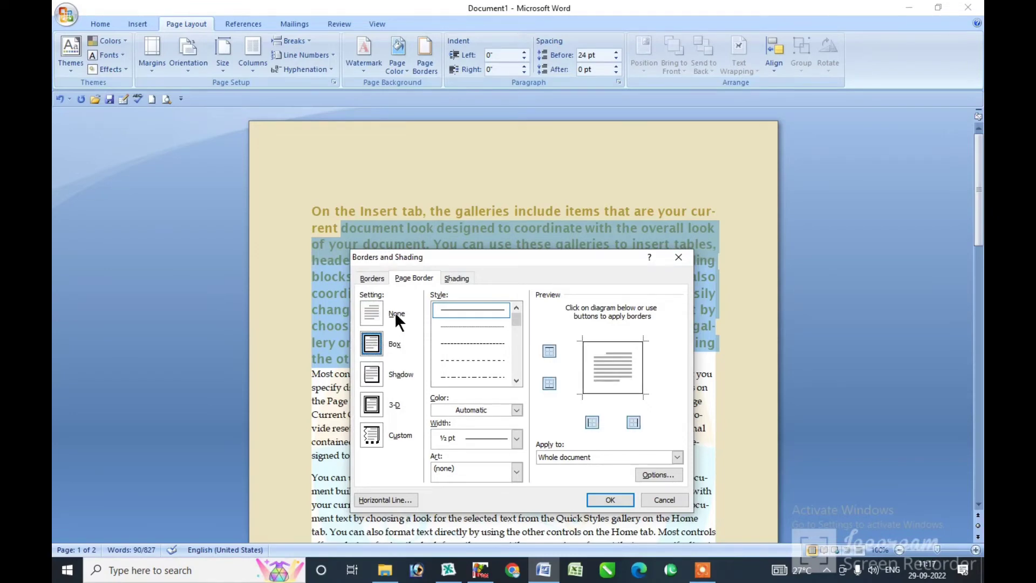
{"action": "left_click", "coordinate": [371, 279]}
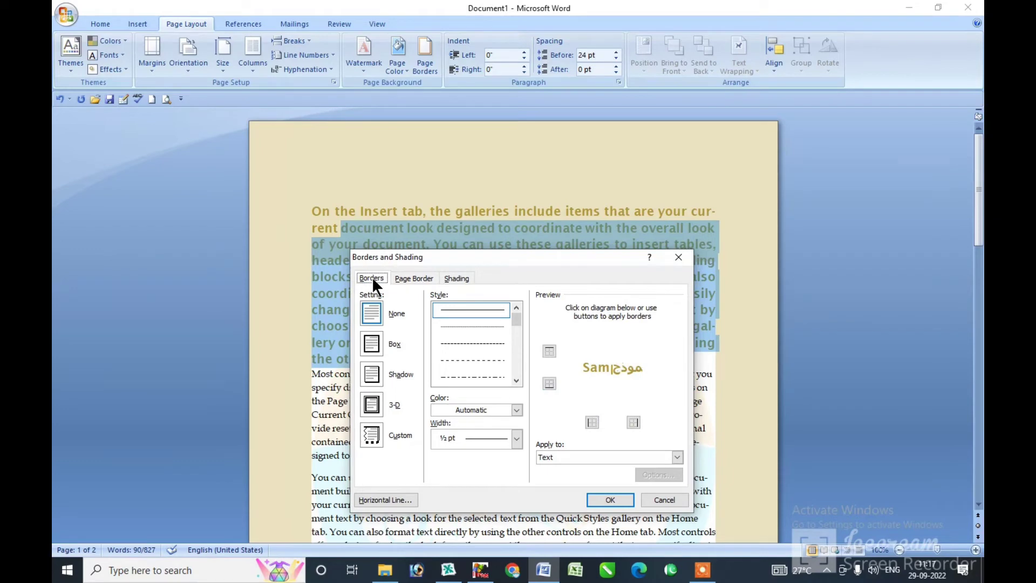
{"action": "left_click_drag", "start_coordinate": [516, 315], "coordinate": [519, 325]}
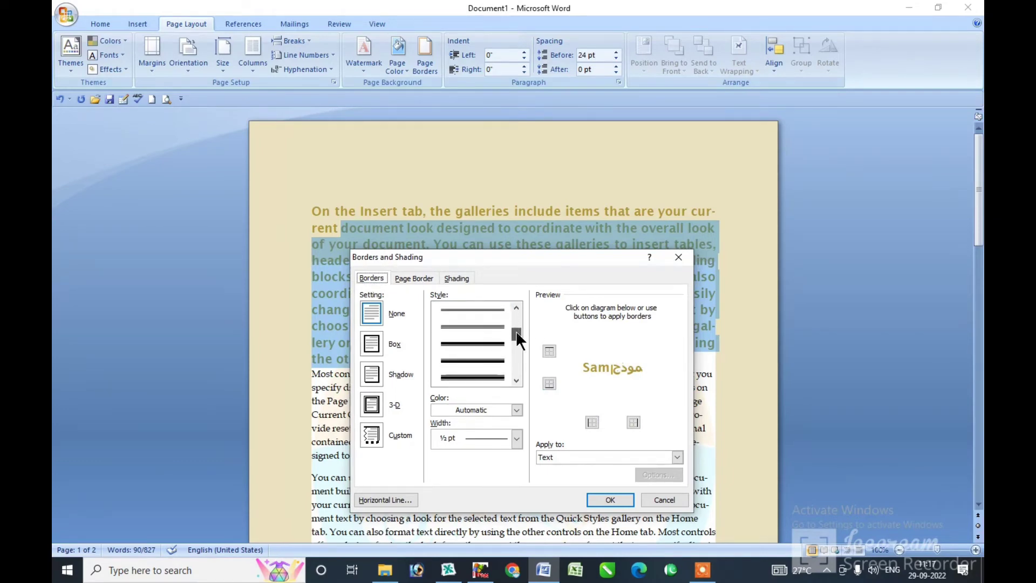
{"action": "left_click", "coordinate": [516, 437]}
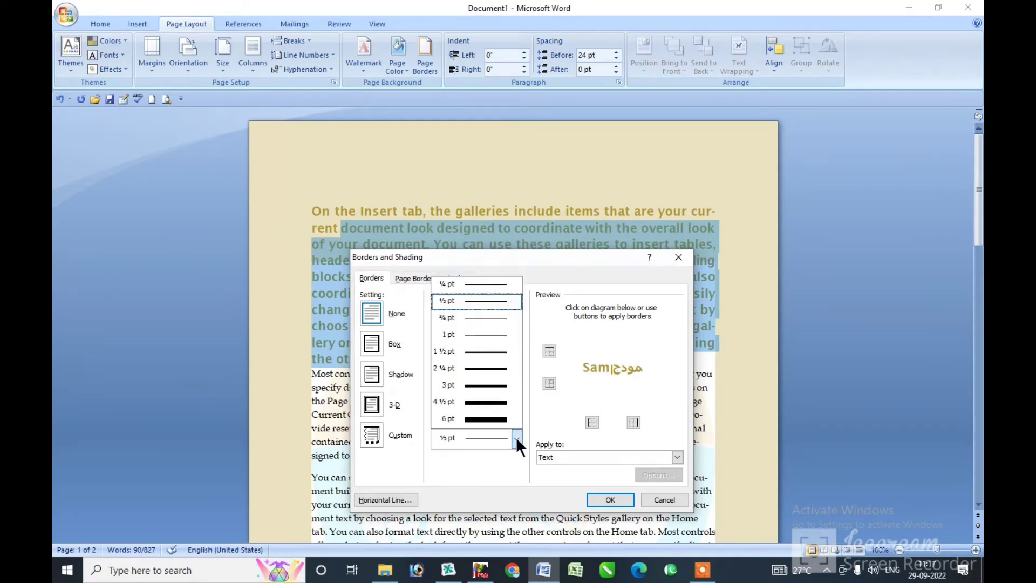
{"action": "left_click", "coordinate": [475, 403]}
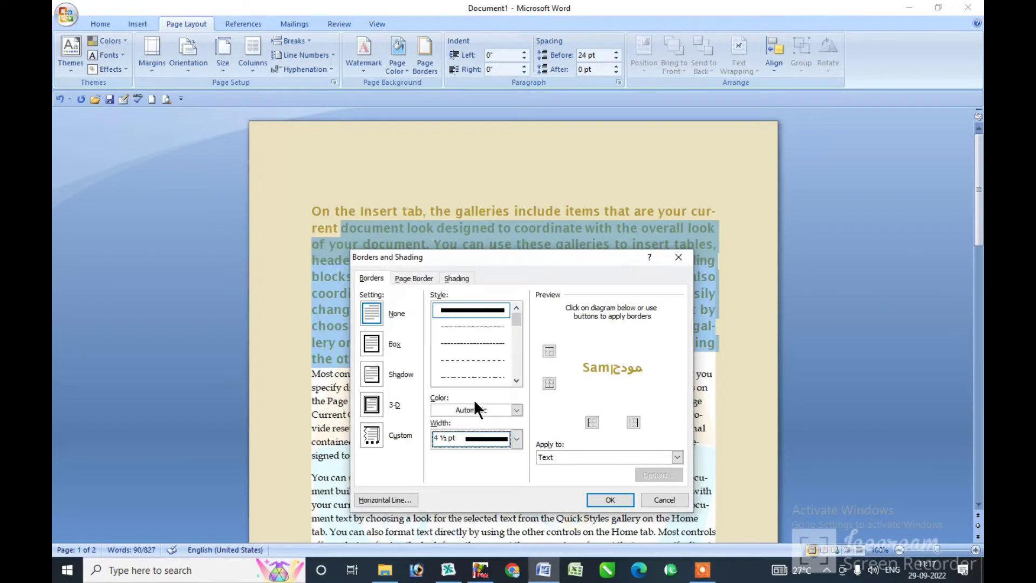
{"action": "left_click", "coordinate": [516, 411]}
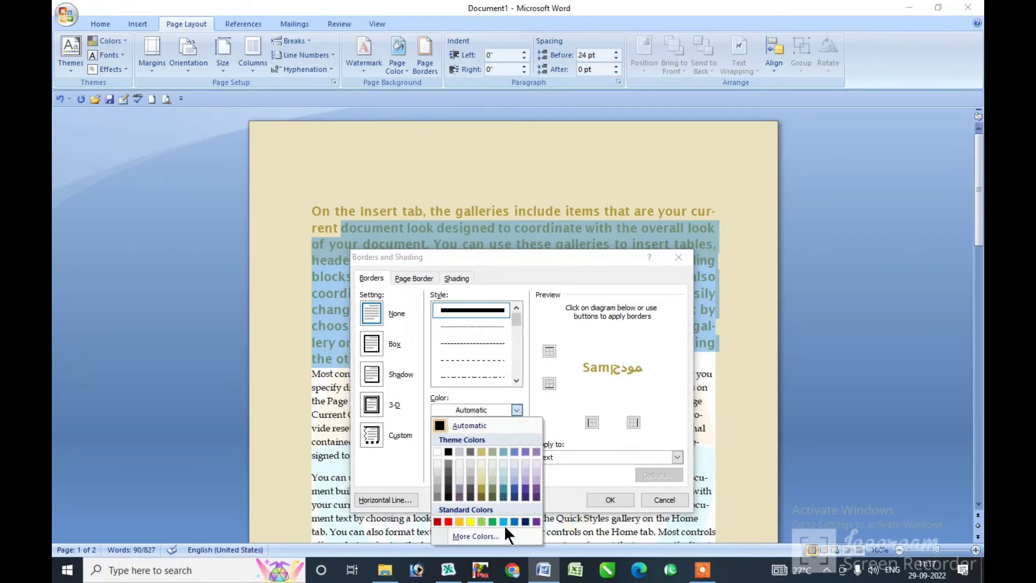
{"action": "left_click", "coordinate": [438, 521]}
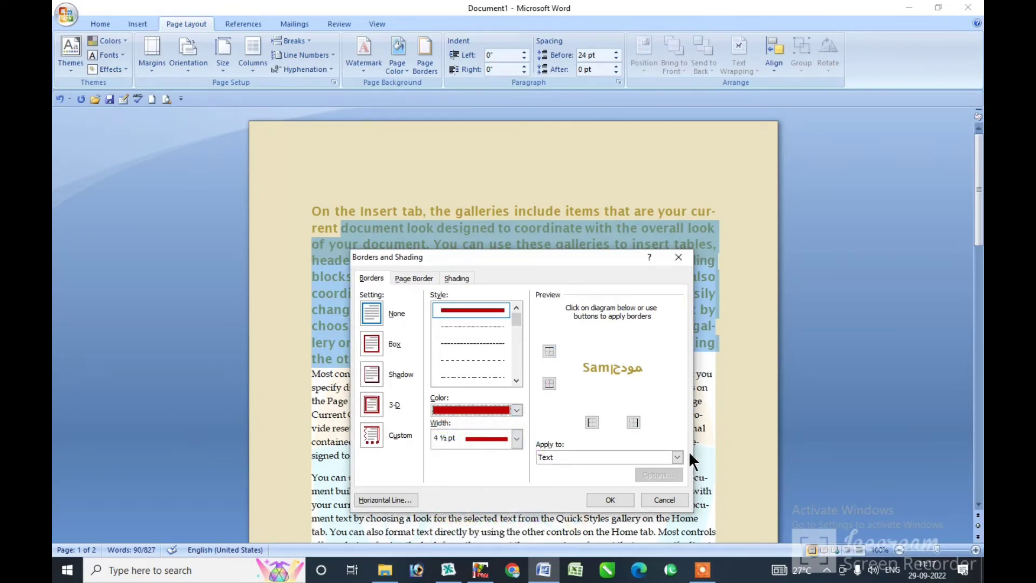
{"action": "left_click", "coordinate": [604, 500]}
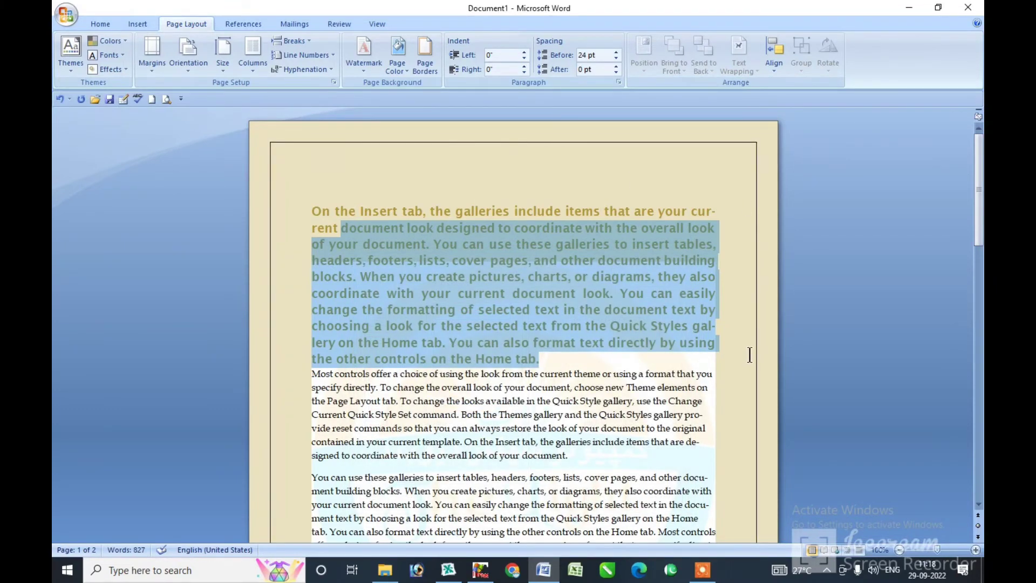
Step: Change the page border to a red ½ pt line with no art
{"action": "left_click", "coordinate": [403, 65]}
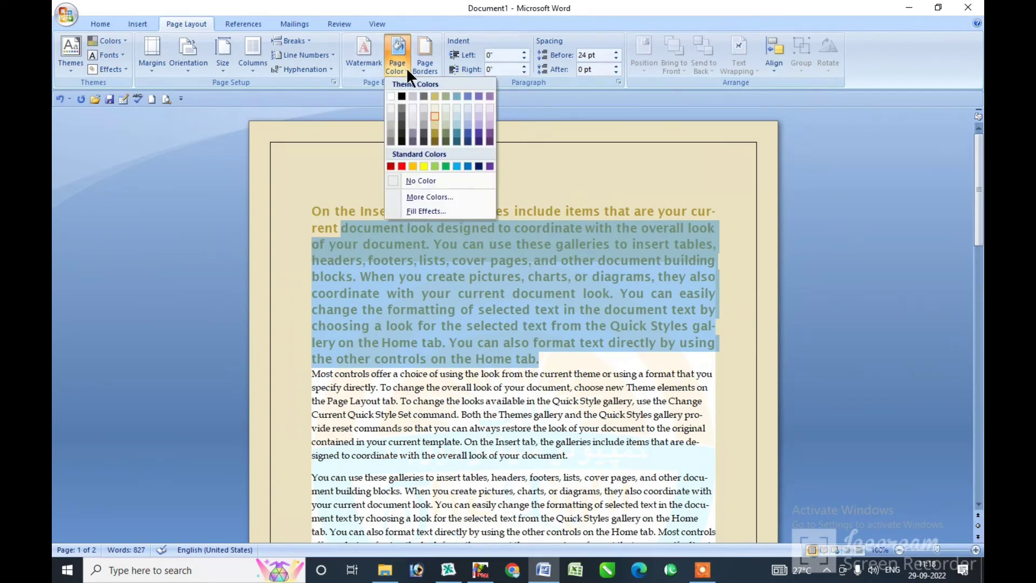
{"action": "left_click", "coordinate": [435, 67]}
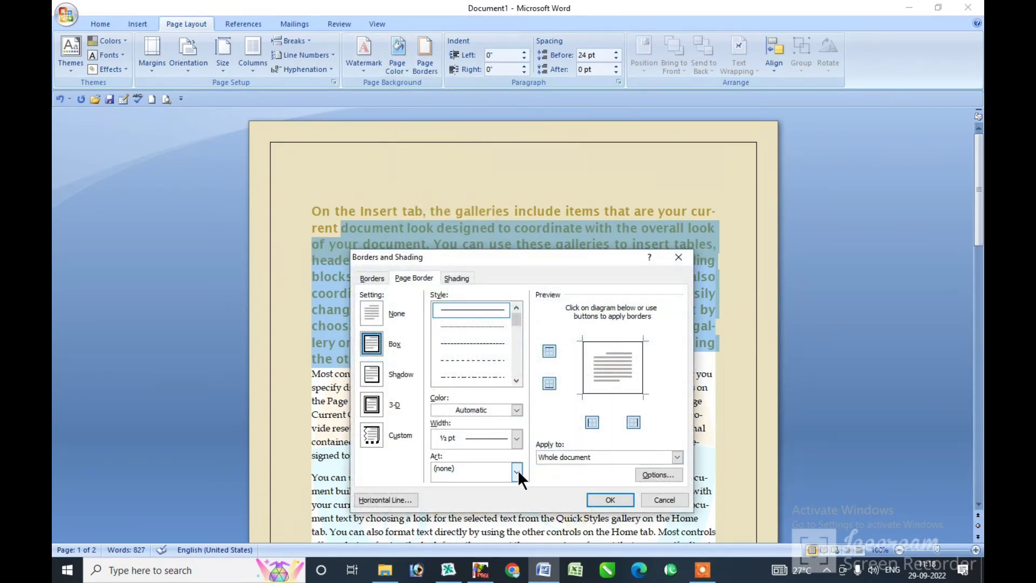
{"action": "double_click", "coordinate": [517, 469]}
{"action": "left_click", "coordinate": [517, 469]}
{"action": "left_click", "coordinate": [517, 468]}
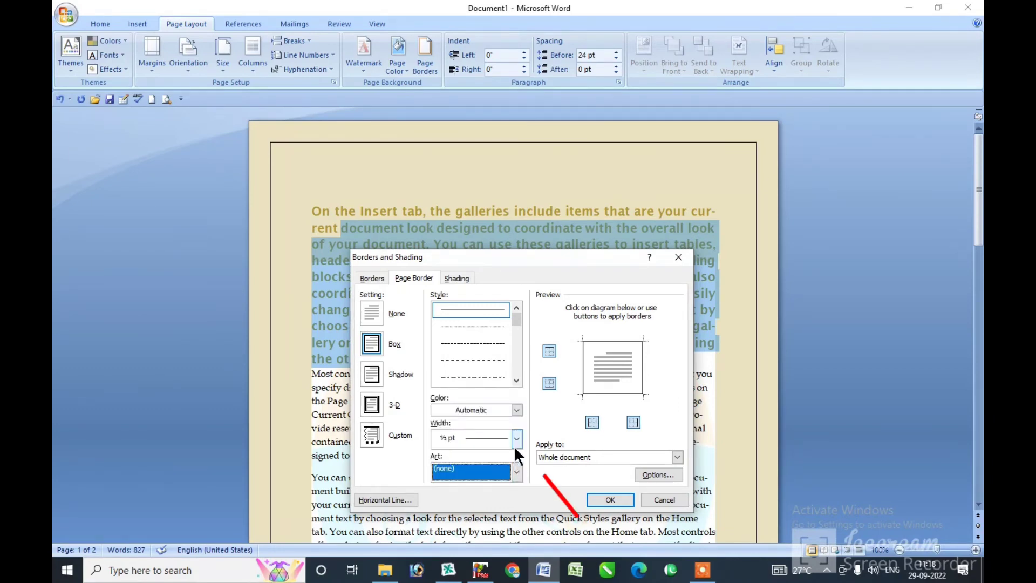
{"action": "left_click", "coordinate": [516, 442]}
{"action": "left_click", "coordinate": [512, 441]}
{"action": "left_click", "coordinate": [516, 410]}
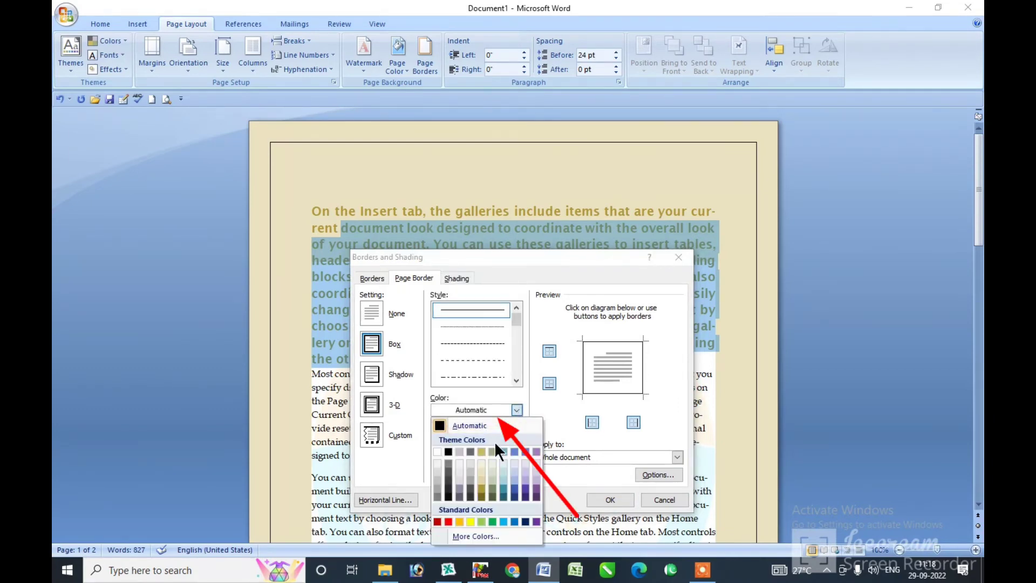
{"action": "left_click", "coordinate": [449, 522]}
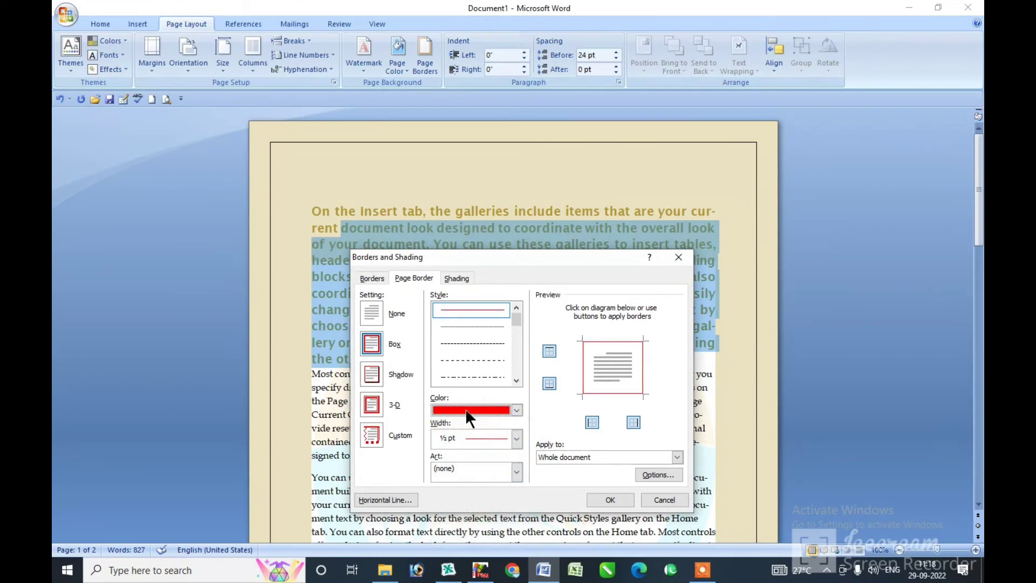
{"action": "left_click", "coordinate": [602, 499]}
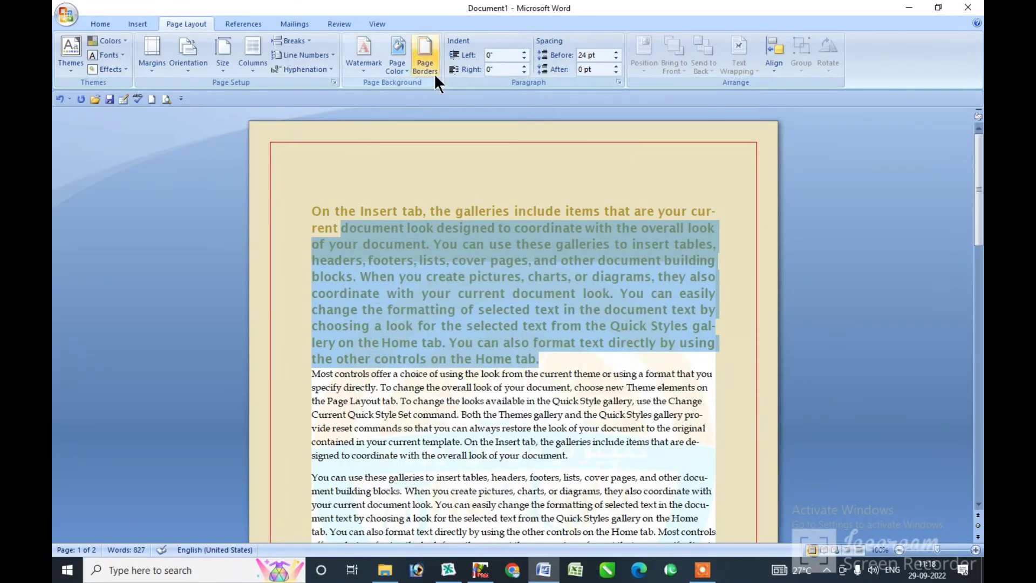
Step: Change the tan page colour to No Color so the page is plain white
{"action": "left_click", "coordinate": [417, 342]}
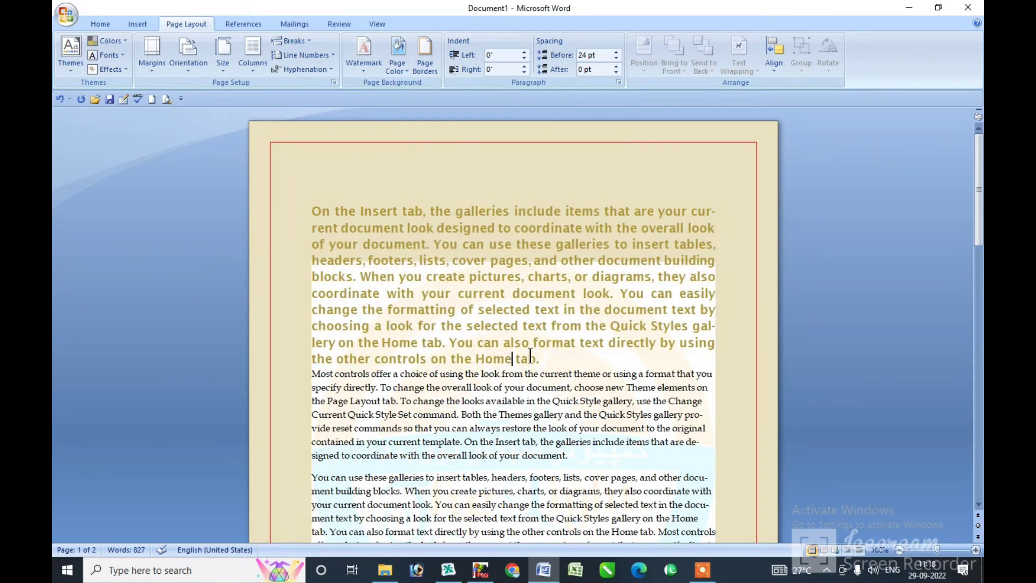
{"action": "left_click_drag", "start_coordinate": [541, 359], "coordinate": [526, 363]}
{"action": "left_click", "coordinate": [449, 264]}
{"action": "left_click", "coordinate": [402, 67]}
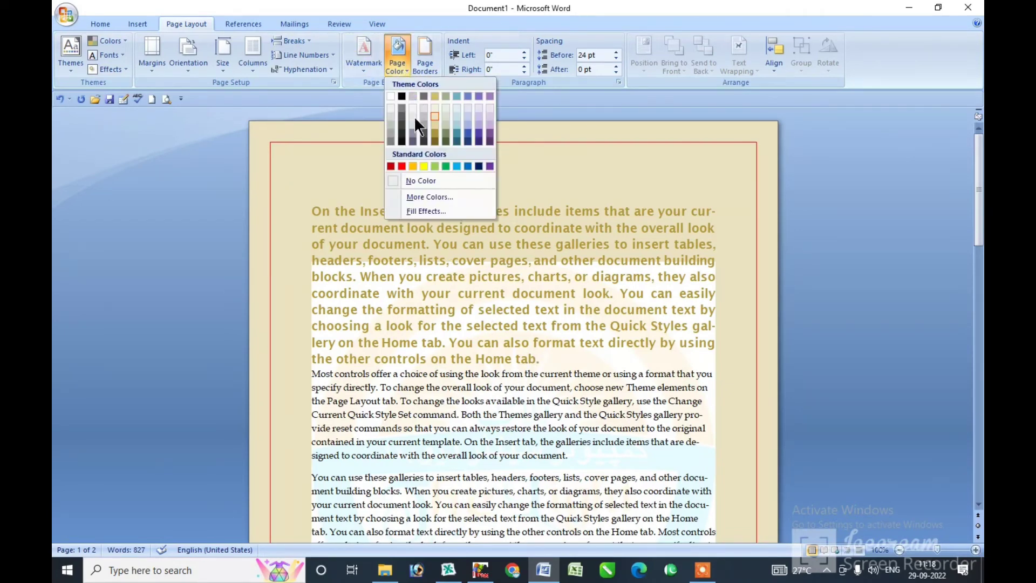
{"action": "left_click", "coordinate": [413, 182]}
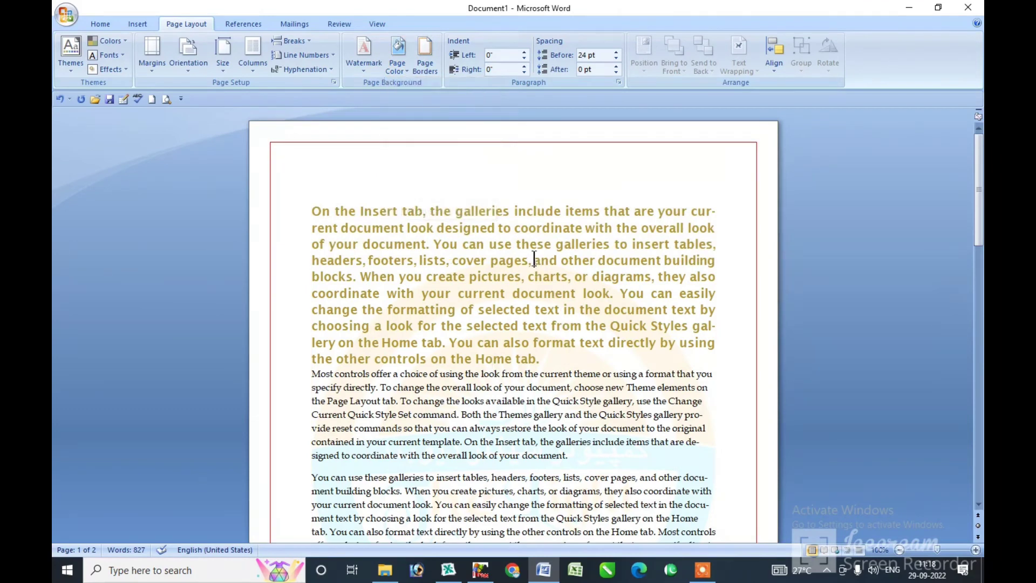
{"action": "left_click_drag", "start_coordinate": [573, 374], "coordinate": [311, 212]}
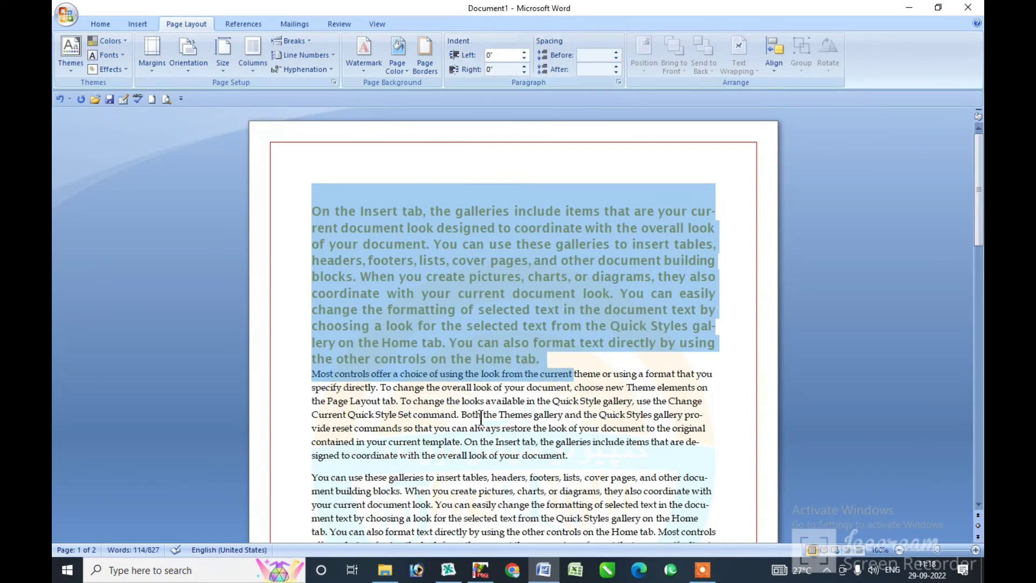
Step: Indent the "Most controls offer" paragraph 0.4" on both the left and right
{"action": "left_click", "coordinate": [480, 418]}
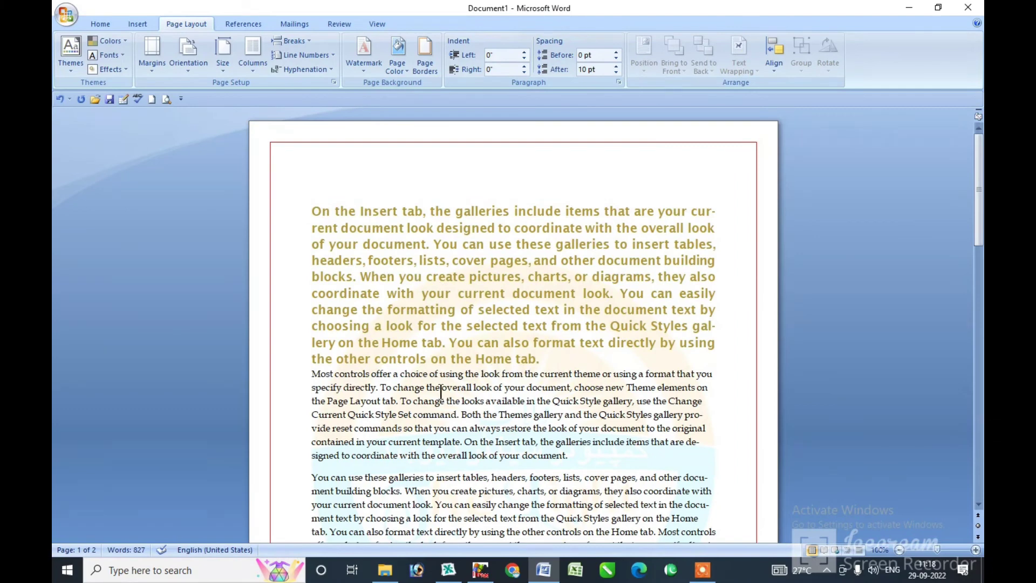
{"action": "left_click_drag", "start_coordinate": [575, 457], "coordinate": [311, 381]}
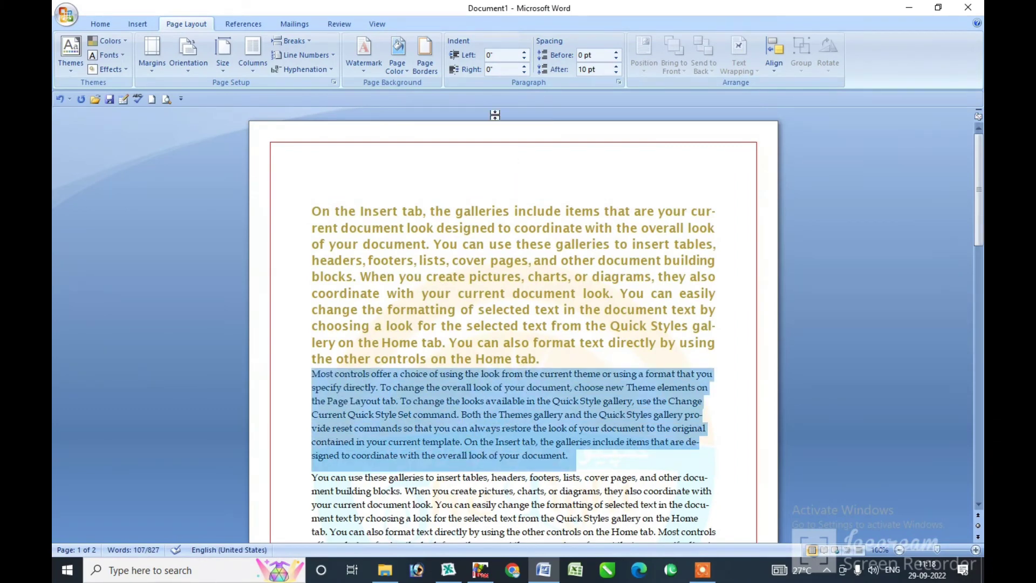
{"action": "left_click", "coordinate": [523, 52]}
{"action": "left_click", "coordinate": [523, 52]}
{"action": "left_click", "coordinate": [524, 52]}
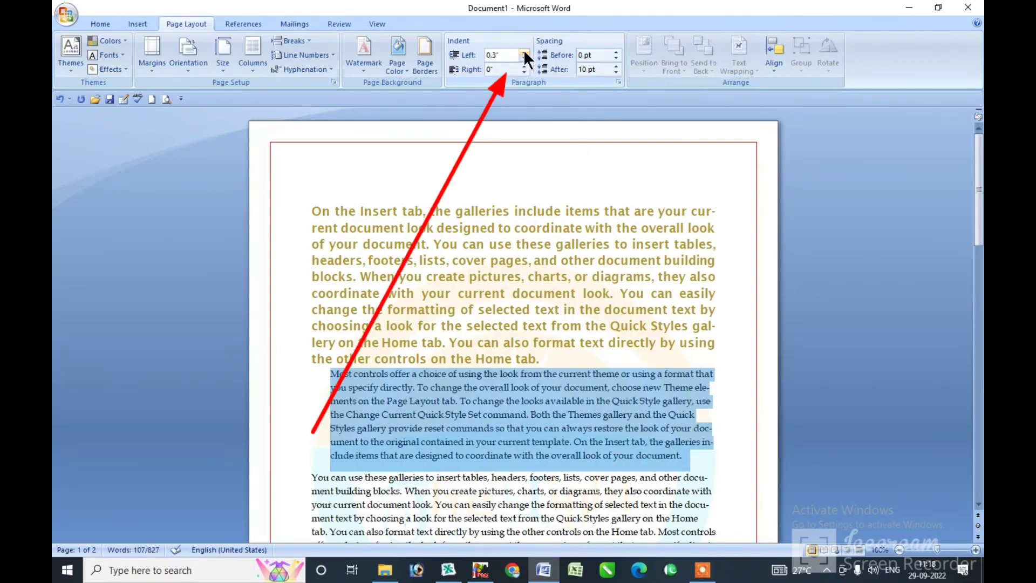
{"action": "left_click", "coordinate": [523, 52]}
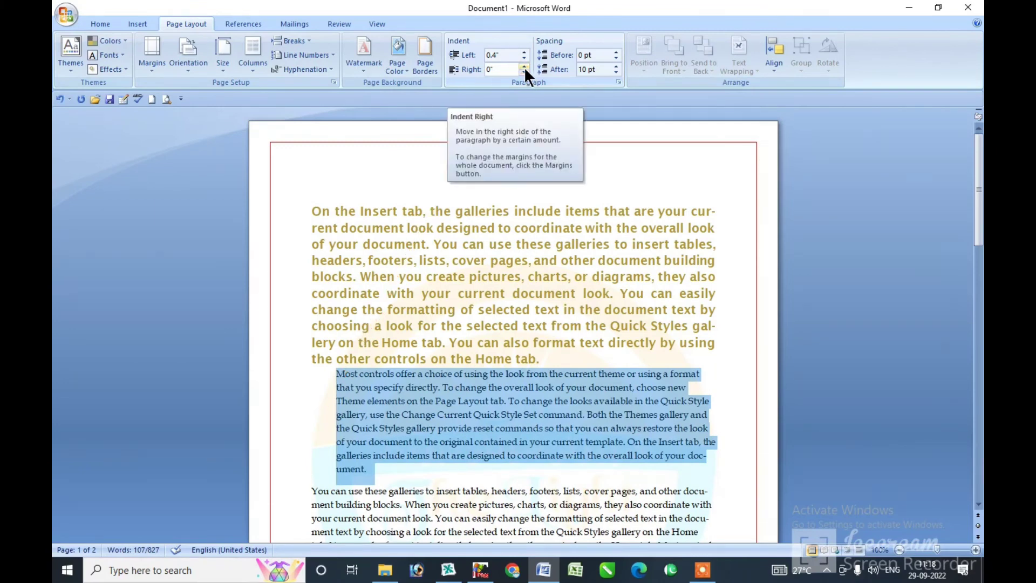
{"action": "left_click", "coordinate": [523, 67]}
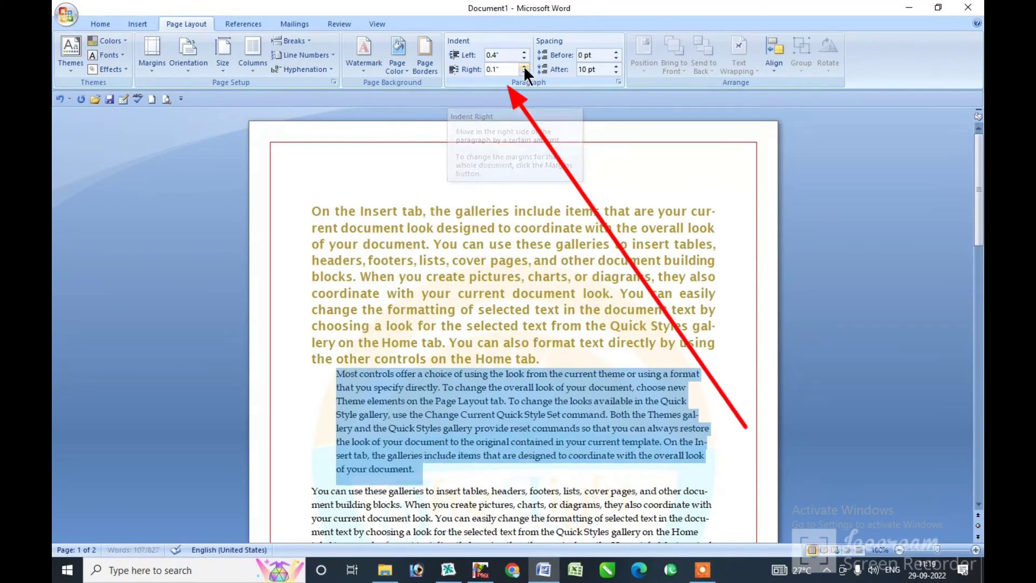
{"action": "left_click", "coordinate": [524, 66]}
{"action": "left_click", "coordinate": [523, 65]}
{"action": "left_click", "coordinate": [523, 66]}
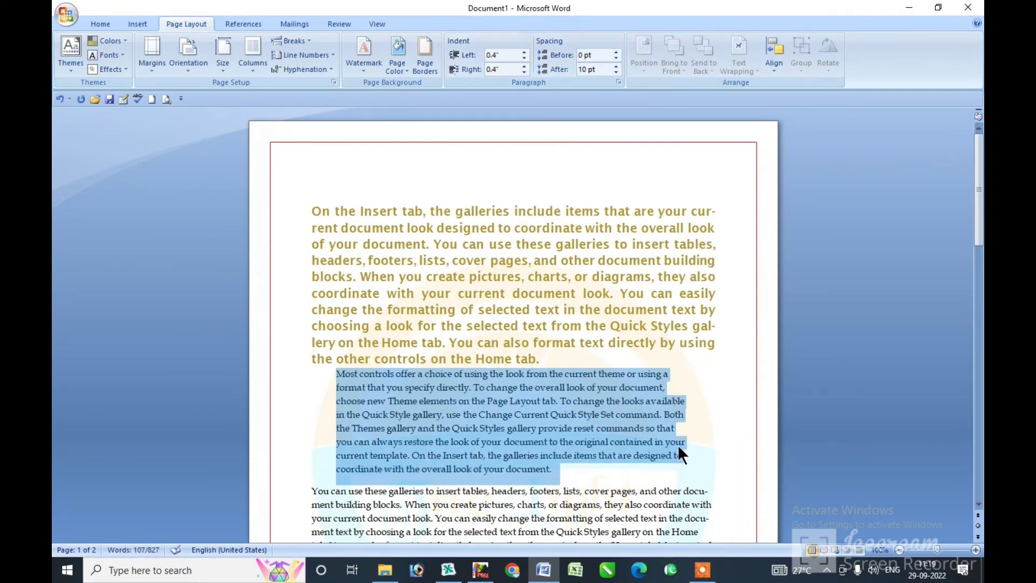
Step: Justify the indented paragraph and keep hyphenation set to Automatic
{"action": "left_click", "coordinate": [100, 24]}
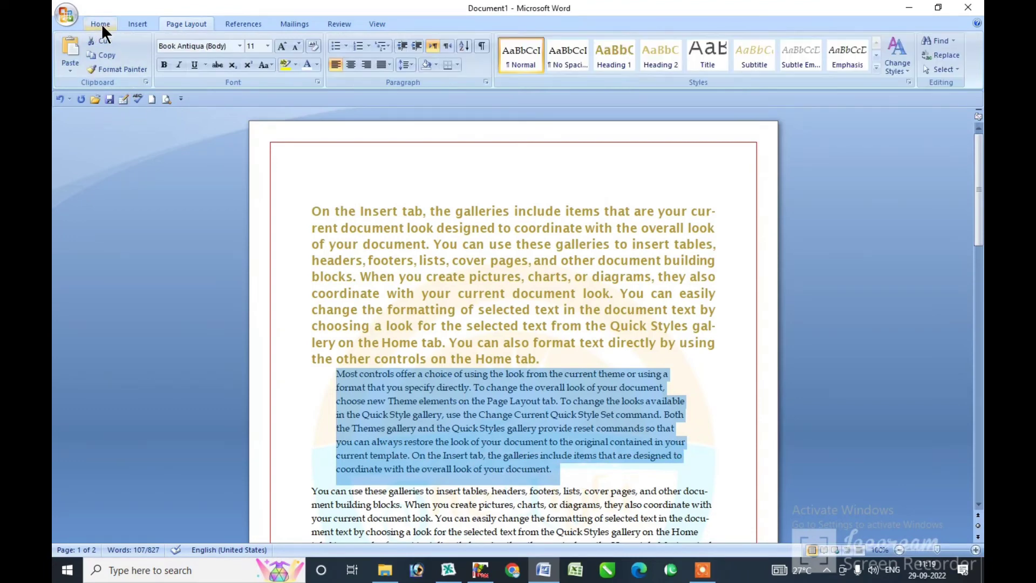
{"action": "left_click", "coordinate": [388, 65]}
{"action": "left_click", "coordinate": [405, 86]}
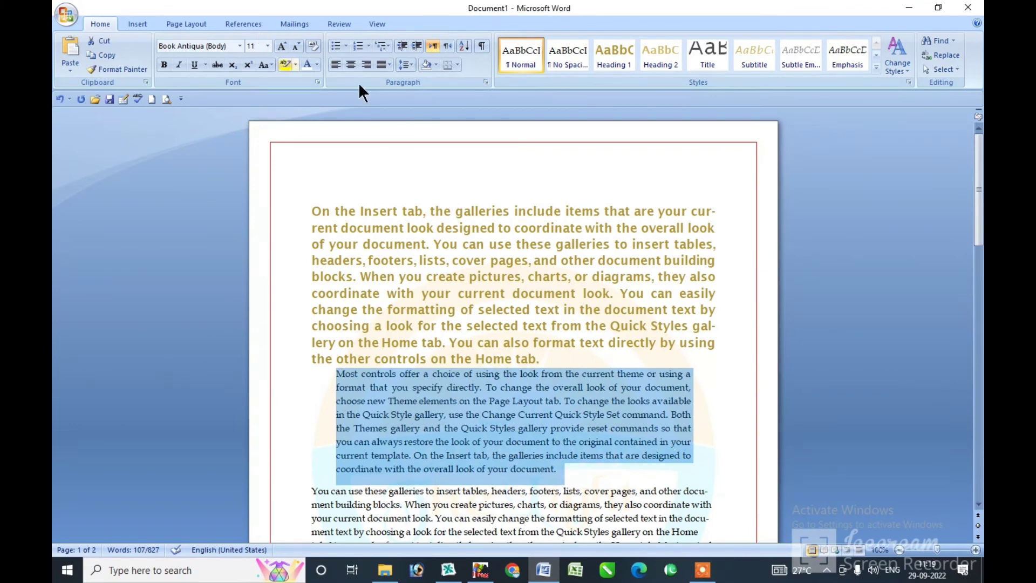
{"action": "left_click", "coordinate": [194, 24]}
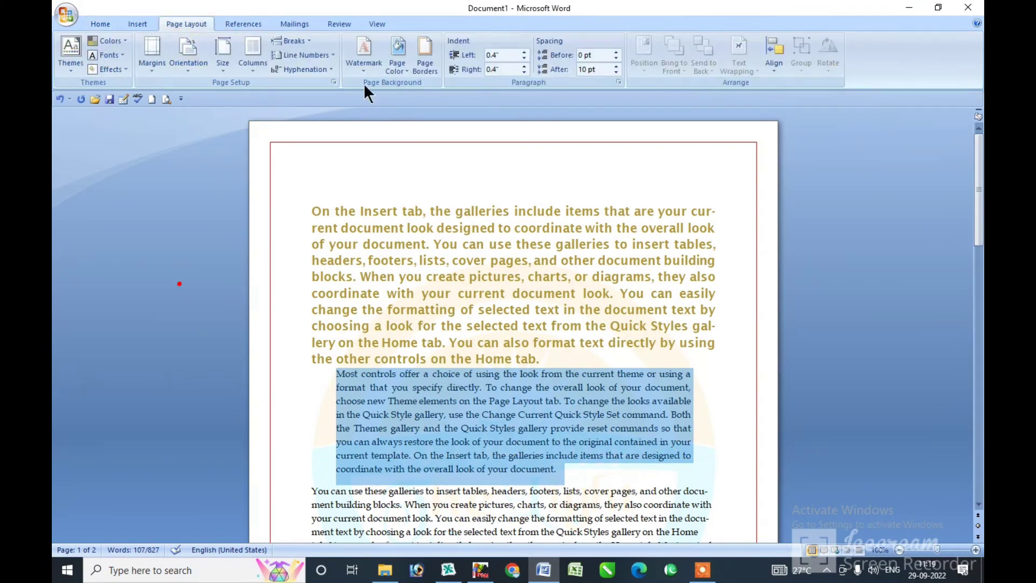
{"action": "left_click", "coordinate": [329, 68]}
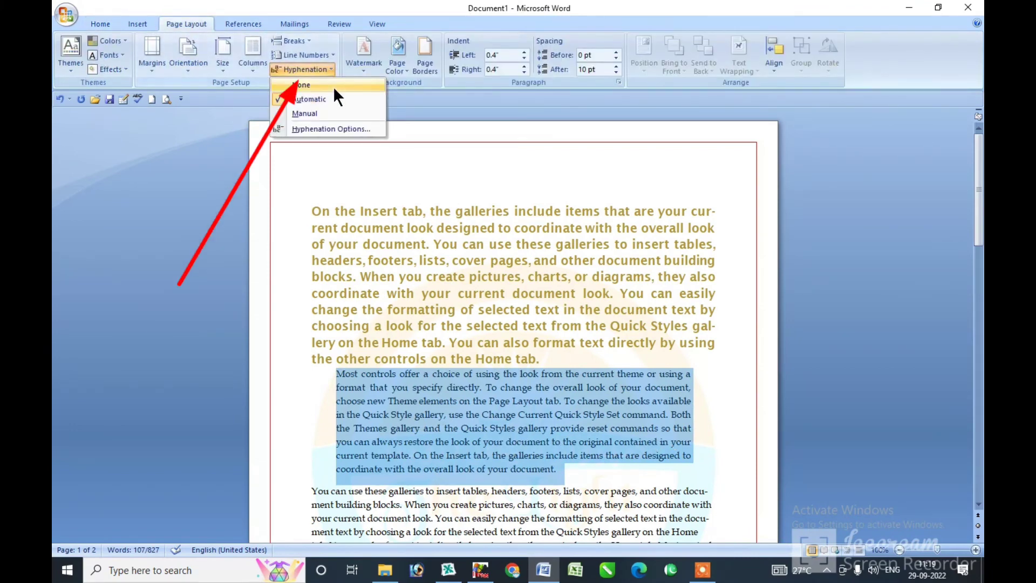
{"action": "left_click", "coordinate": [311, 101]}
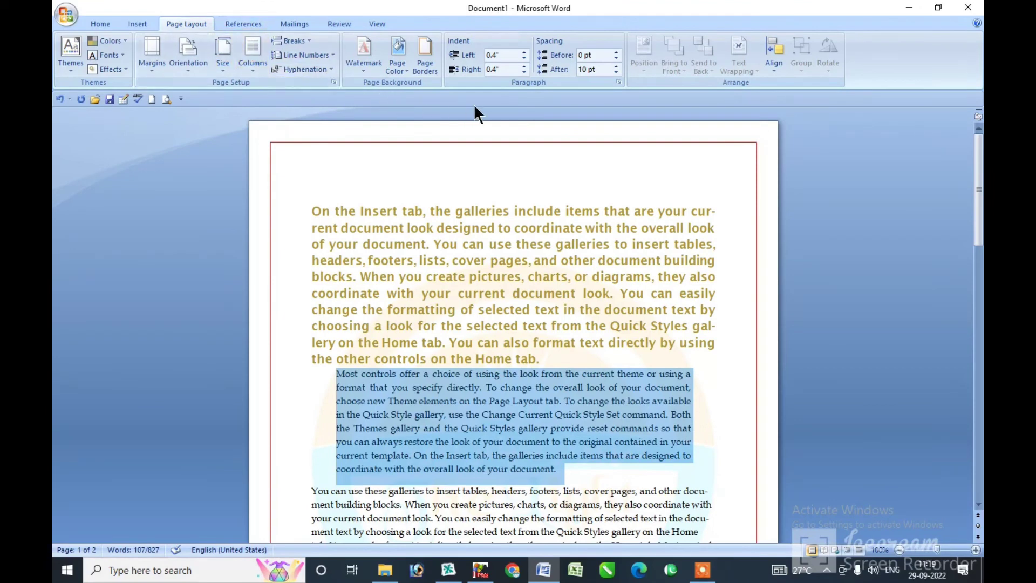
Step: Raise the gold paragraph's Spacing Before to 42 pt and Spacing After to 30 pt
{"action": "left_click", "coordinate": [430, 211]}
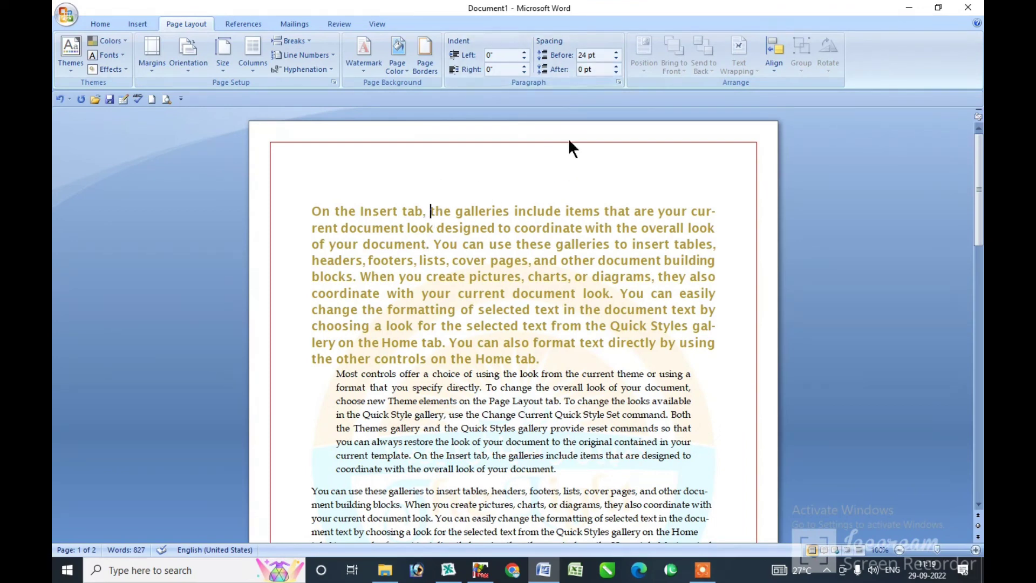
{"action": "left_click", "coordinate": [615, 53]}
{"action": "left_click", "coordinate": [616, 52]}
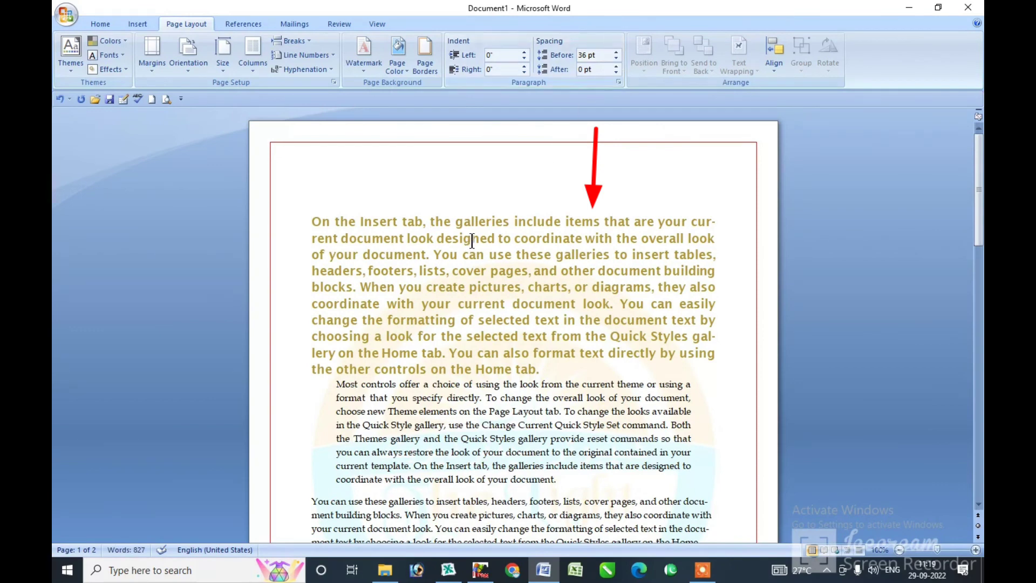
{"action": "left_click", "coordinate": [615, 53]}
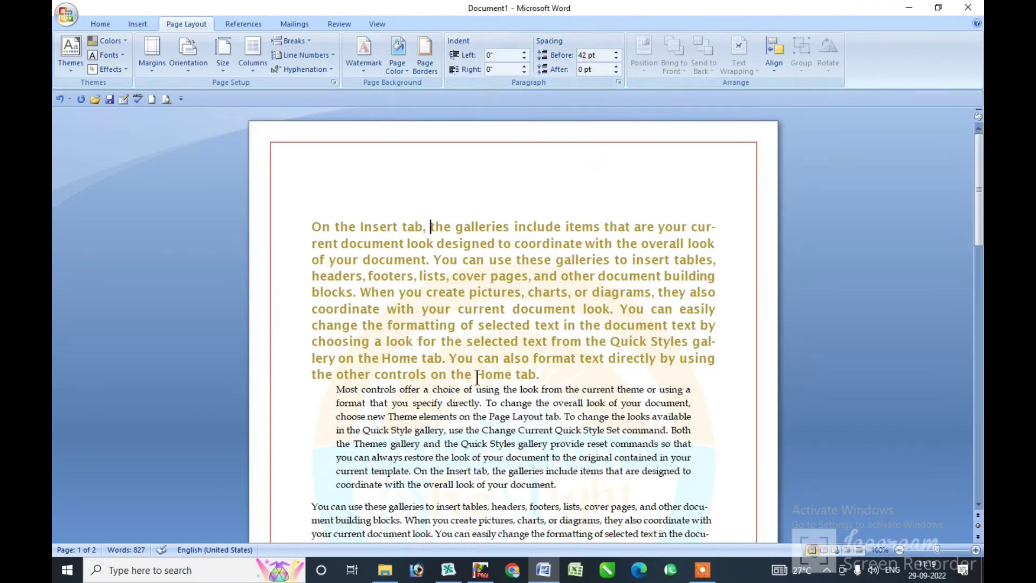
{"action": "mouse_move", "coordinate": [541, 374]}
{"action": "left_mouse_down"}
{"action": "mouse_move", "coordinate": [394, 367]}
{"action": "mouse_move", "coordinate": [461, 376]}
{"action": "left_mouse_up"}
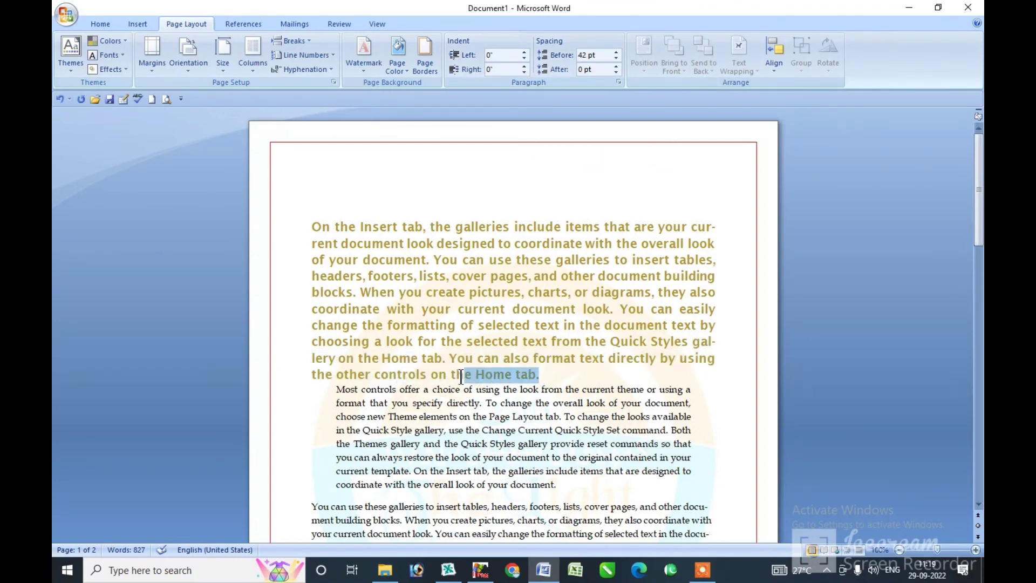
{"action": "left_click", "coordinate": [615, 66]}
{"action": "left_click", "coordinate": [615, 65]}
{"action": "left_click", "coordinate": [616, 66]}
{"action": "left_click", "coordinate": [616, 66]}
{"action": "left_click", "coordinate": [616, 66]}
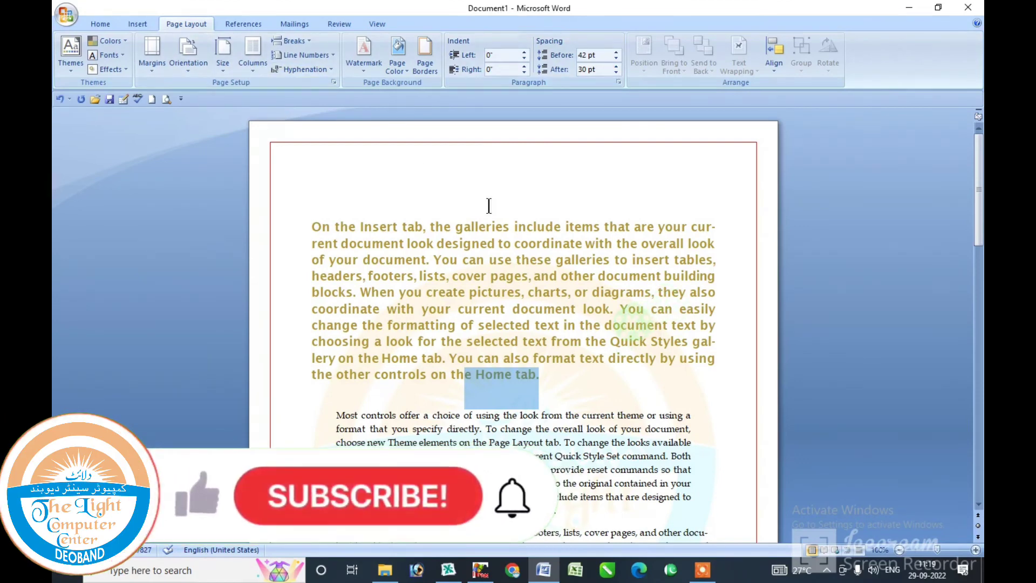
{"action": "left_click", "coordinate": [520, 310]}
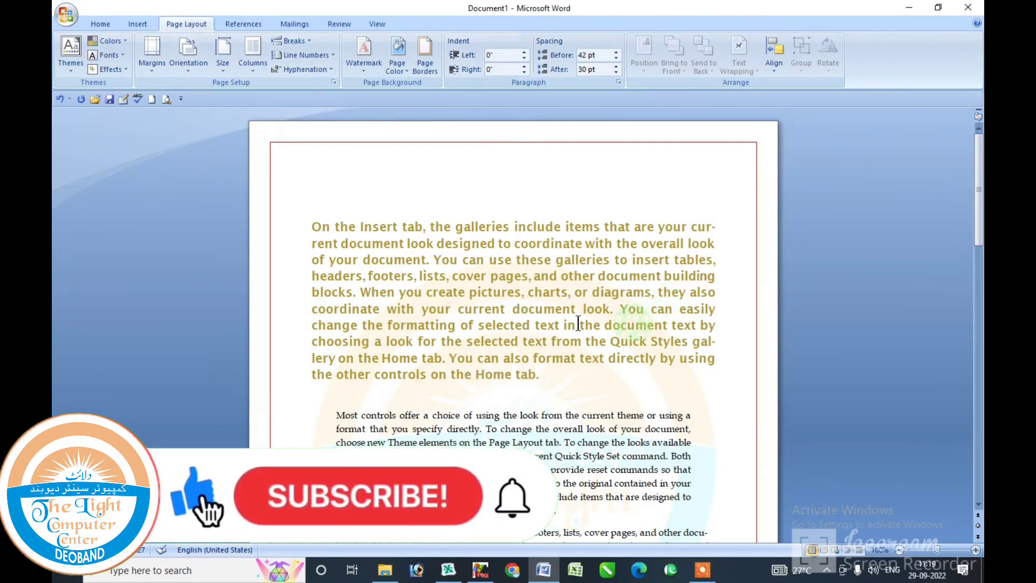